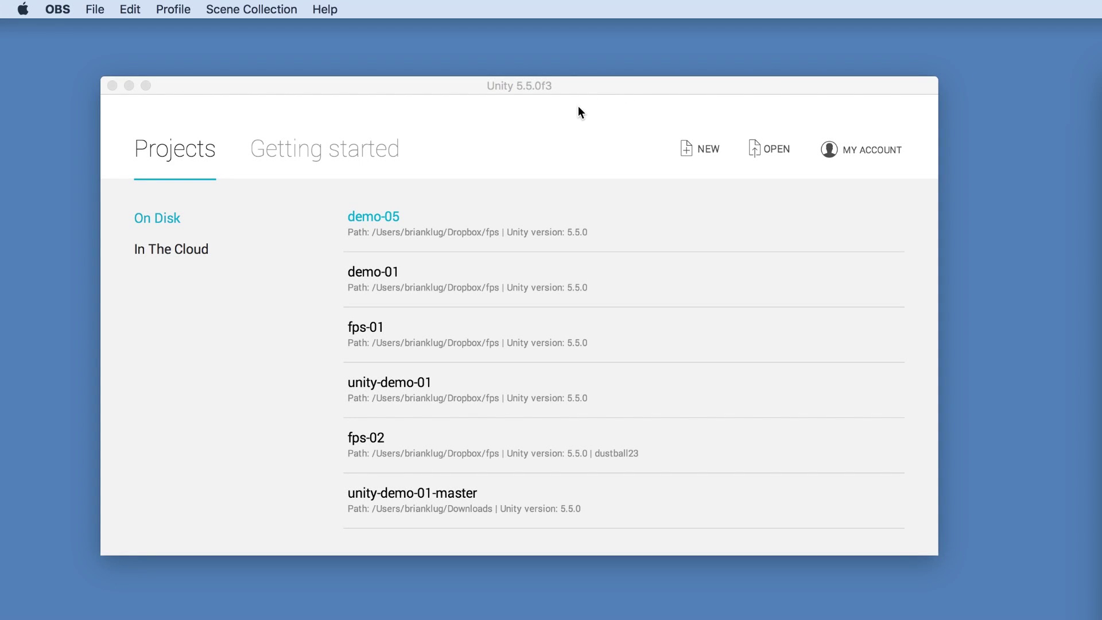
Step: Start a new 3D project in the launcher named demo-06 and create it
left_click(700, 158)
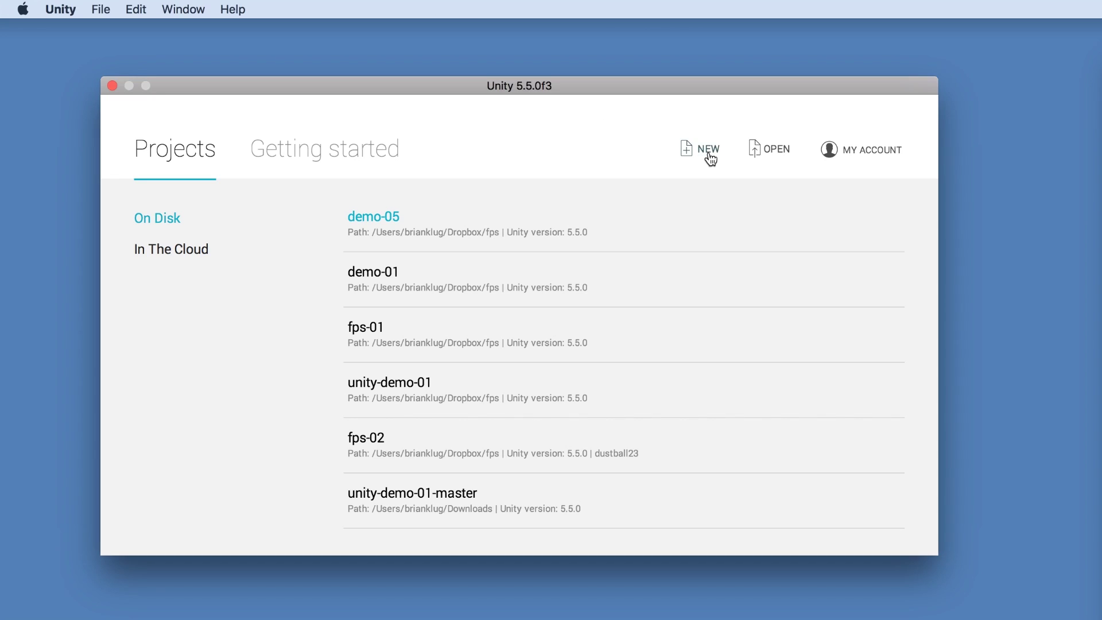
left_click(701, 151)
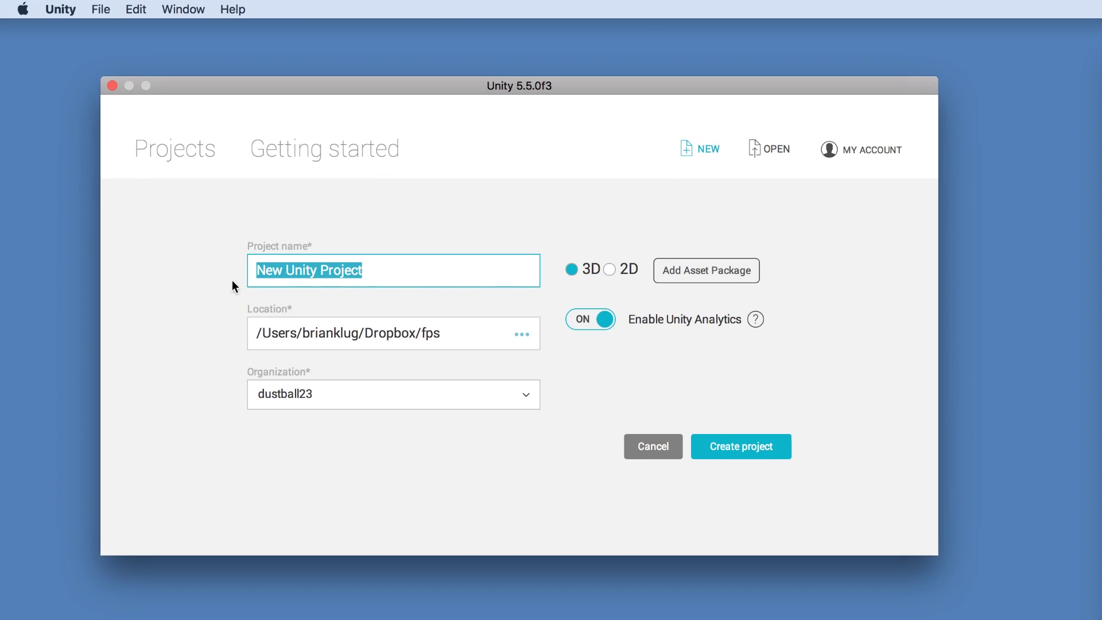
type("demo-")
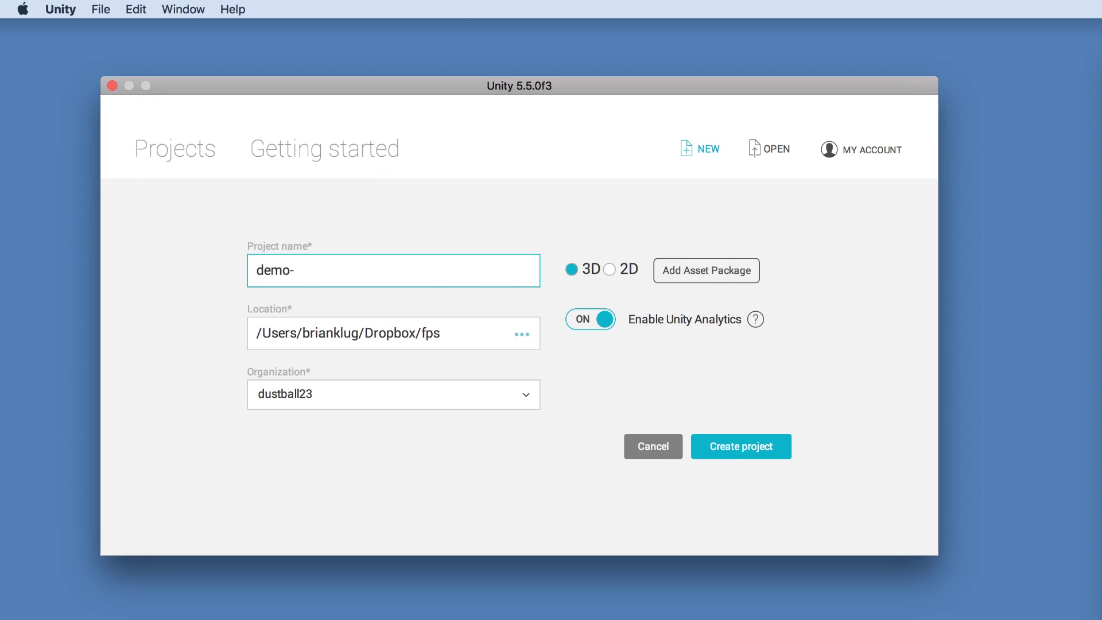
type("06")
left_click(747, 455)
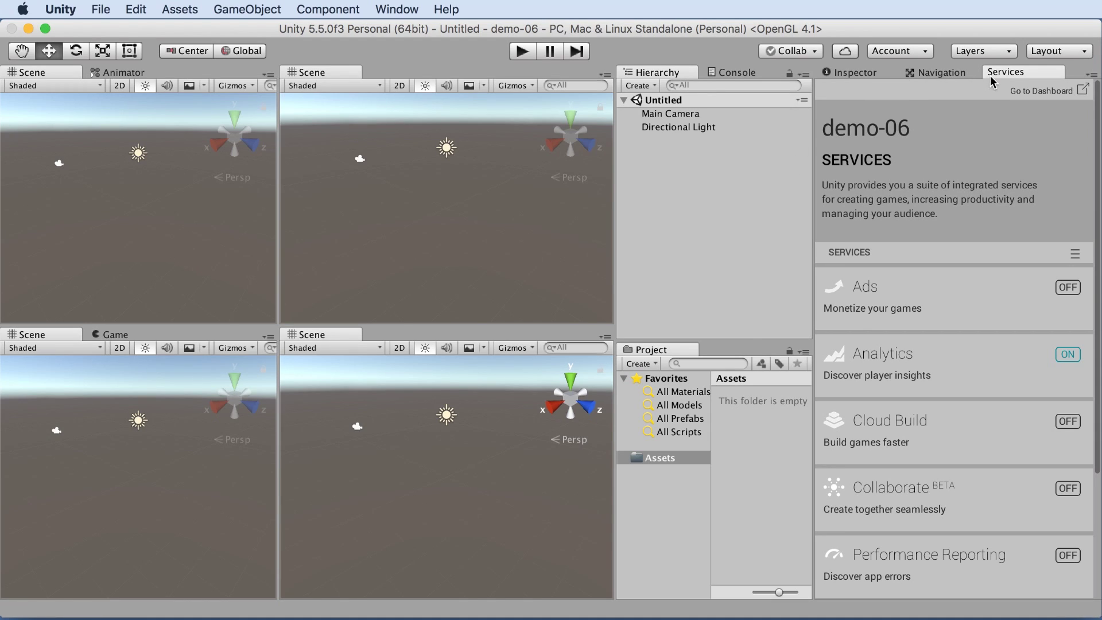
Step: Switch the right dock from the Services panel to the Inspector tab
left_click(853, 72)
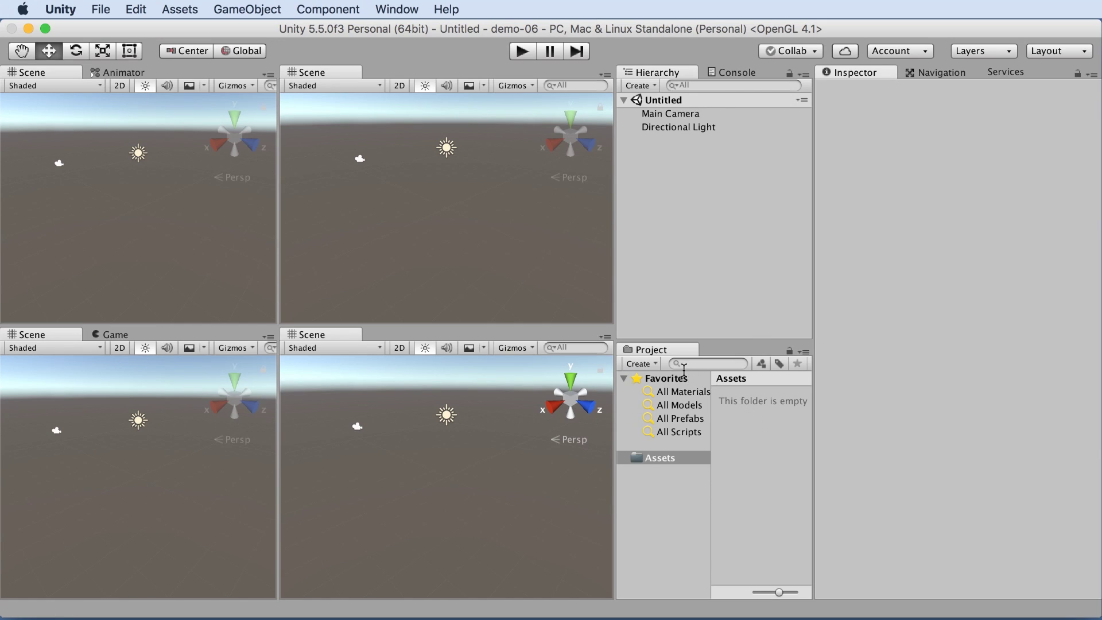
Step: Add a default Cube via GameObject > 3D Object > Cube, then deselect it
left_click(233, 10)
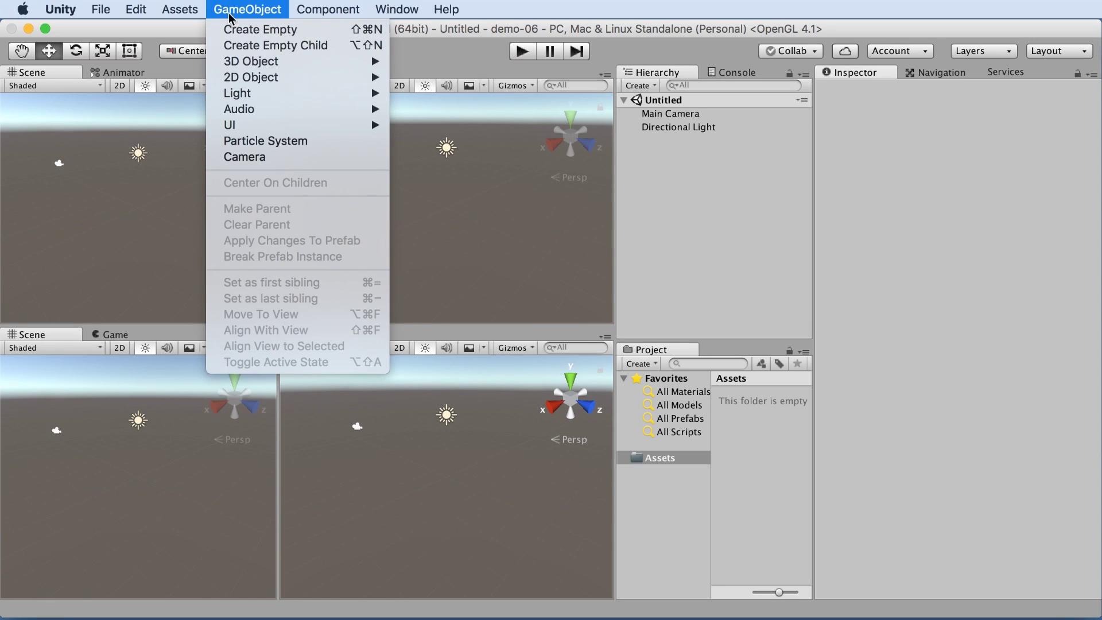
mouse_move(246, 61)
left_click(434, 66)
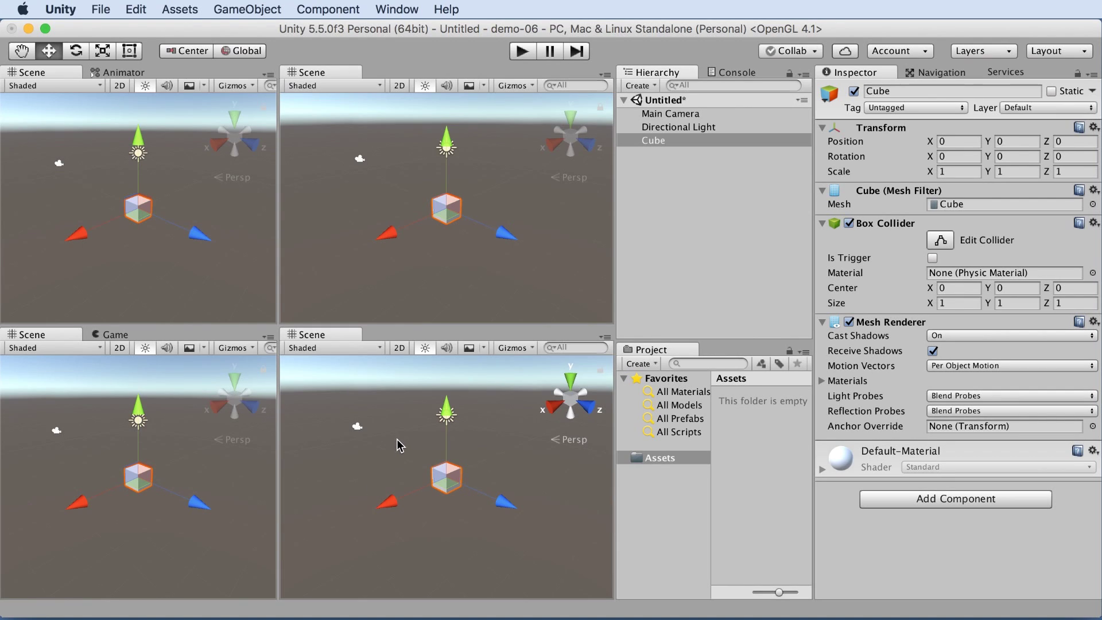
left_click(461, 238)
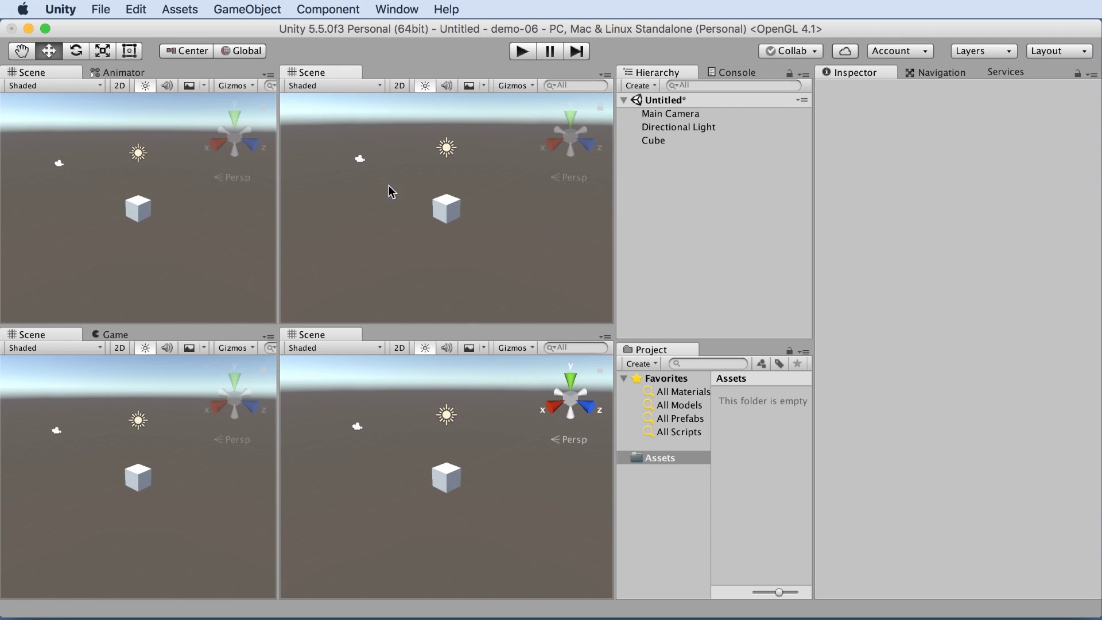
Step: Pan and zoom the top-right Scene view in close on the cube
left_click(23, 54)
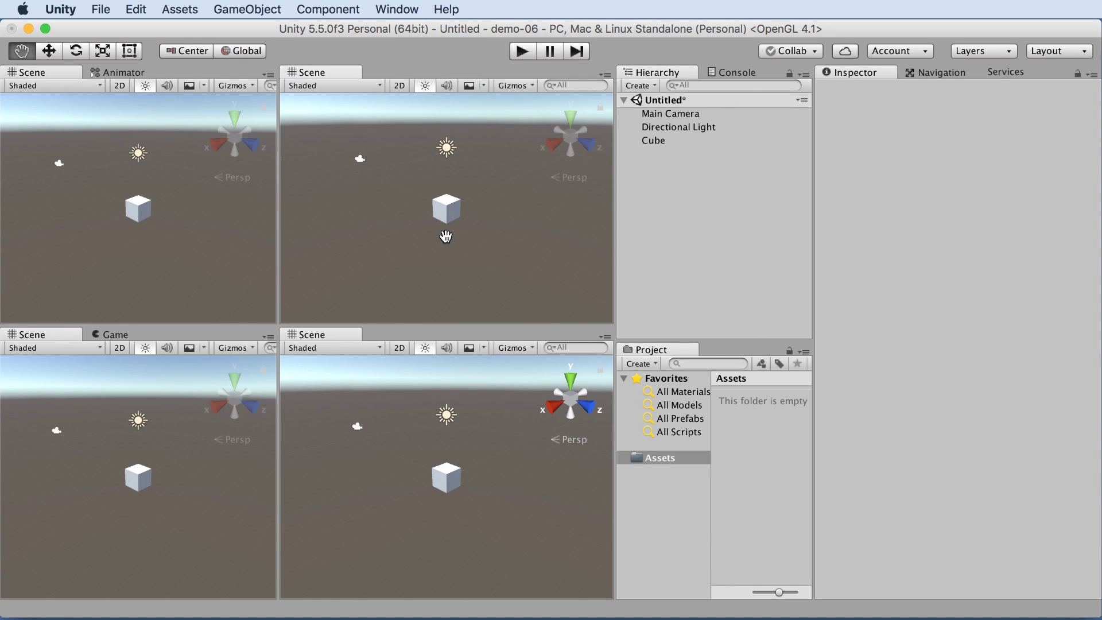
left_click_drag(447, 238, 446, 237)
scroll(446, 237, "up", 6)
scroll(446, 237, "down", 8)
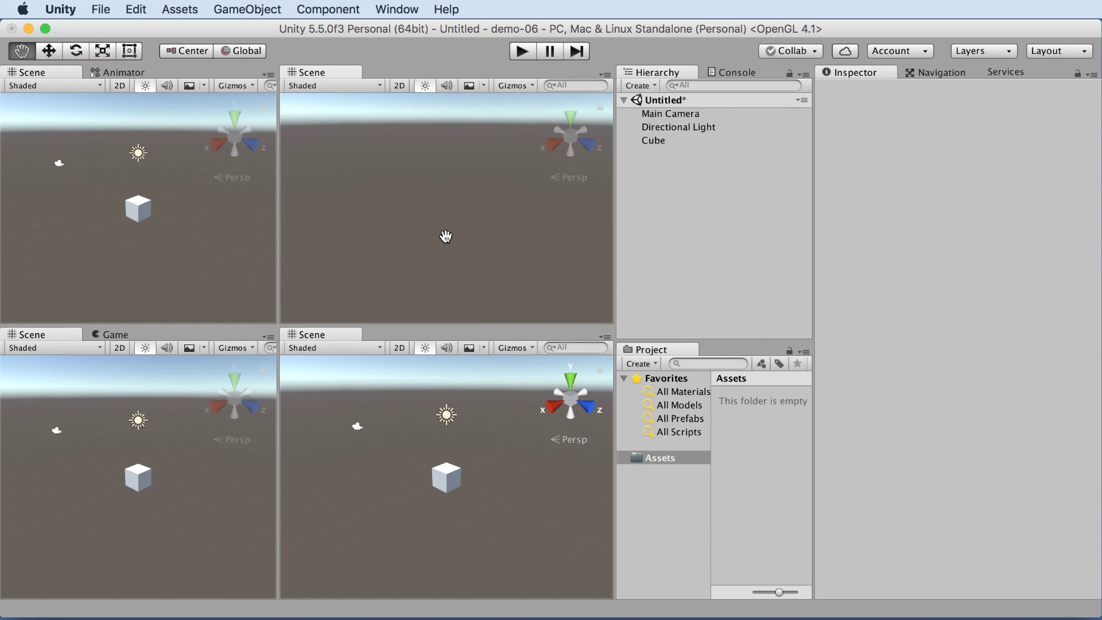
scroll(446, 237, "up", 4)
scroll(446, 237, "up", 4)
scroll(446, 236, "down", 3)
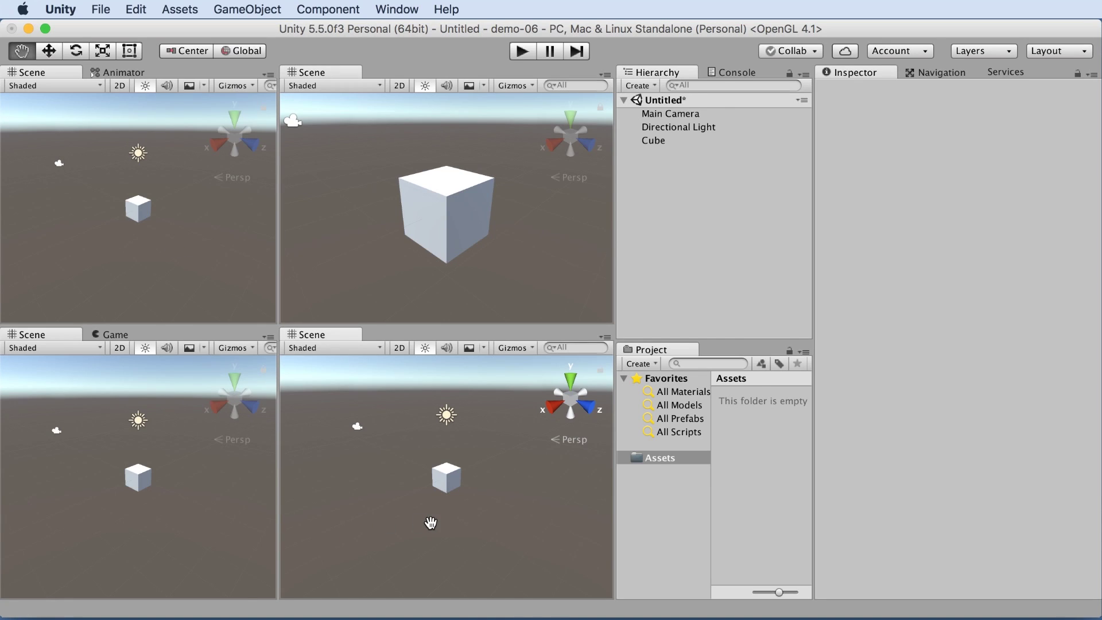
Step: Turn the bottom-right Scene view to the Top view looking straight down
key("1")
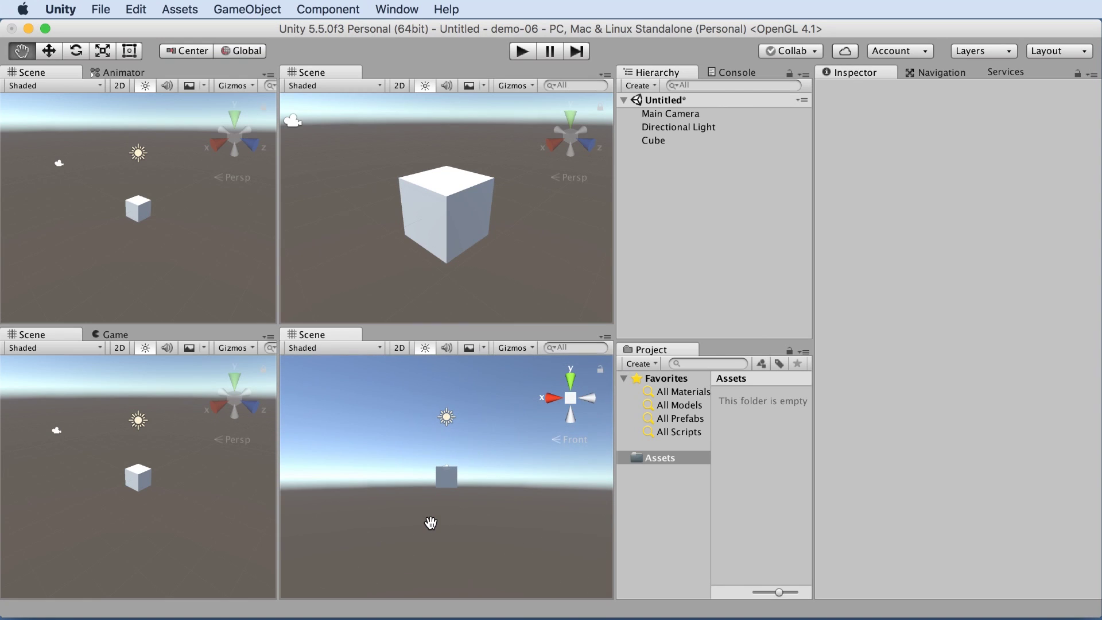
key("ctrl+1")
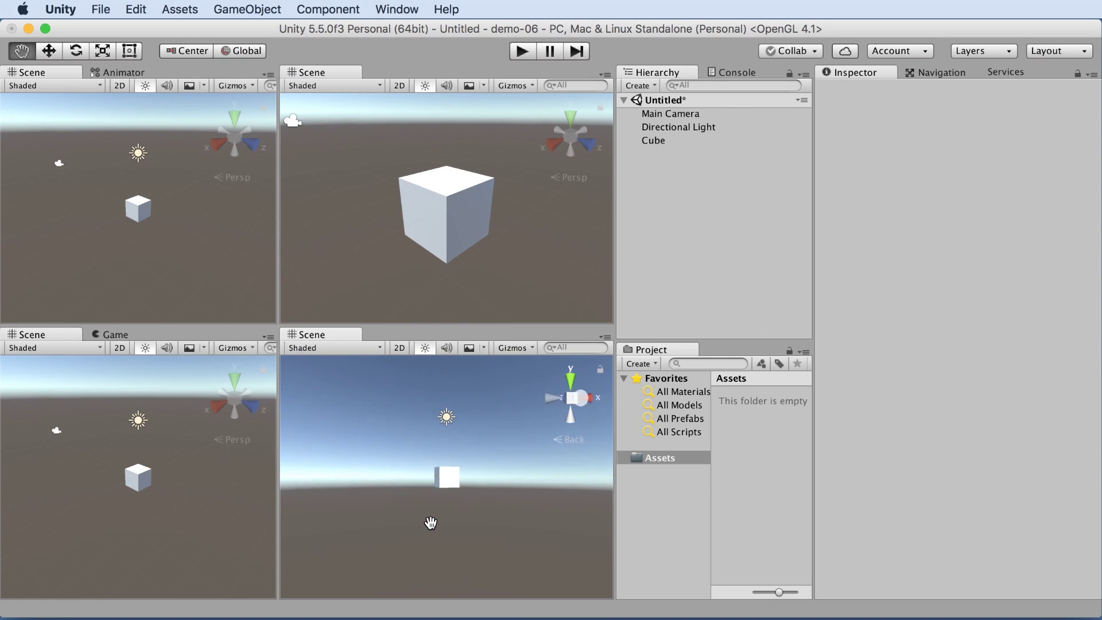
key("7")
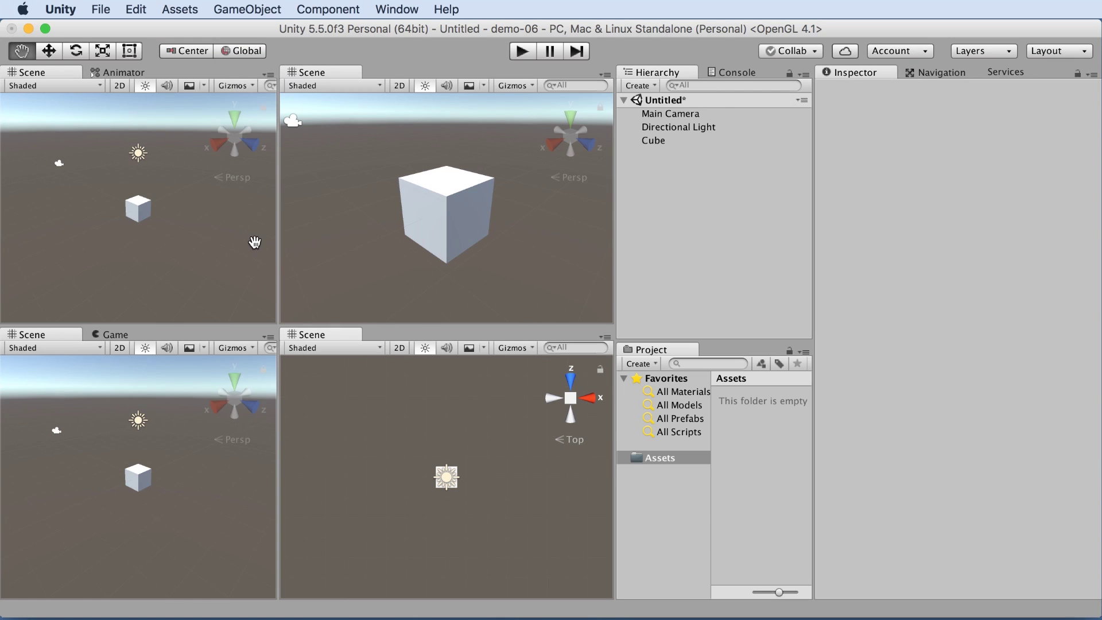
Step: Add a Plane via GameObject > 3D Object > Plane as the floor
left_click(264, 8)
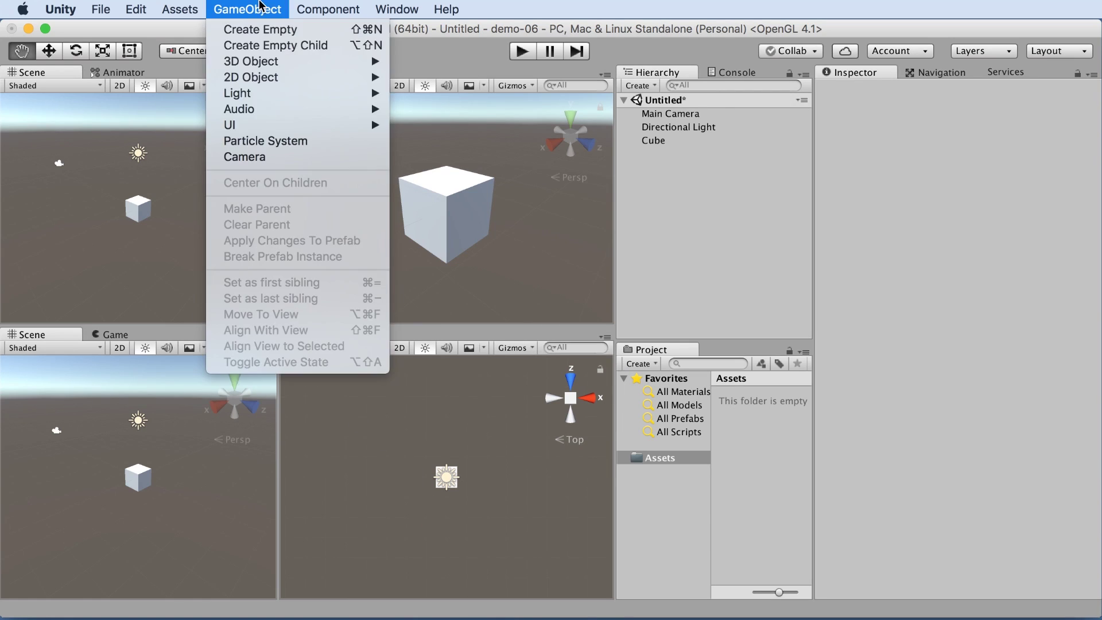
mouse_move(327, 62)
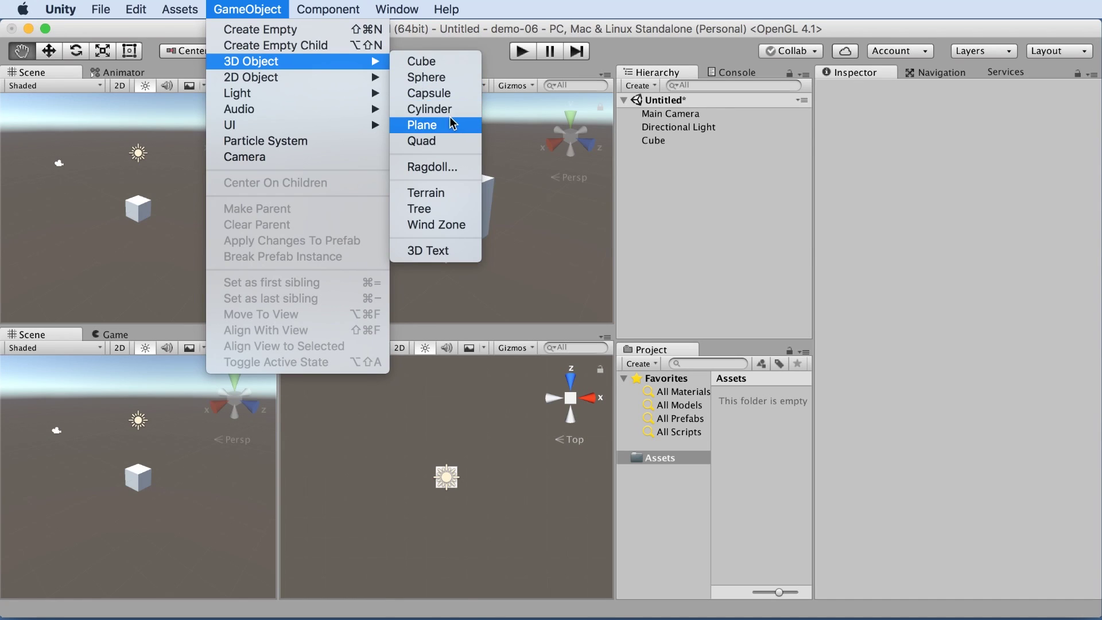
left_click(431, 126)
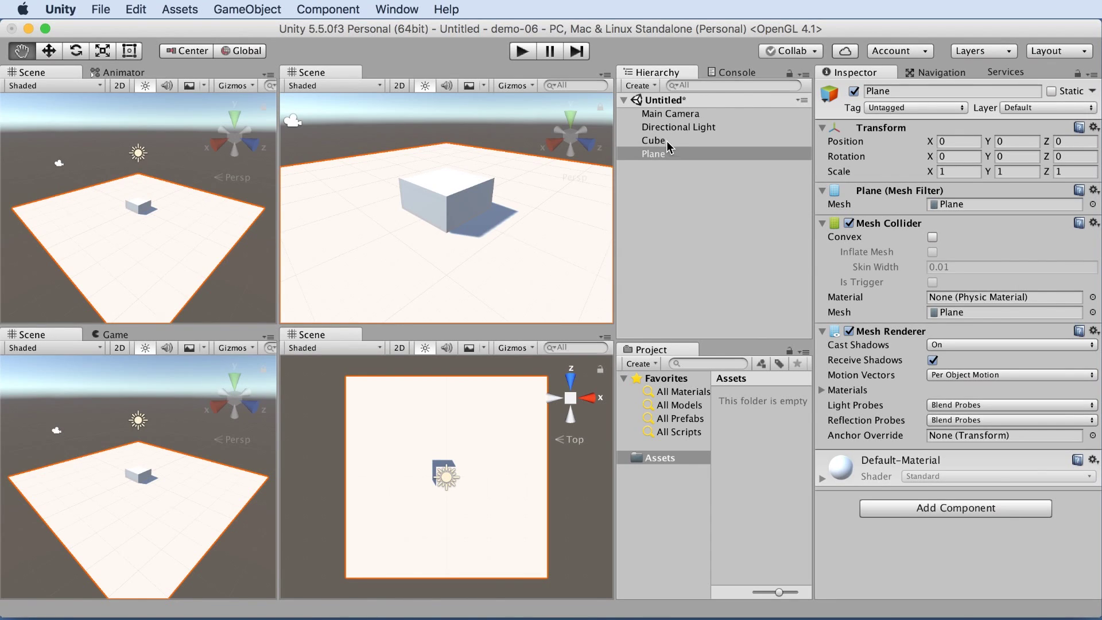
Step: Select Cube in the Hierarchy and activate the Move tool (W)
left_click(666, 144)
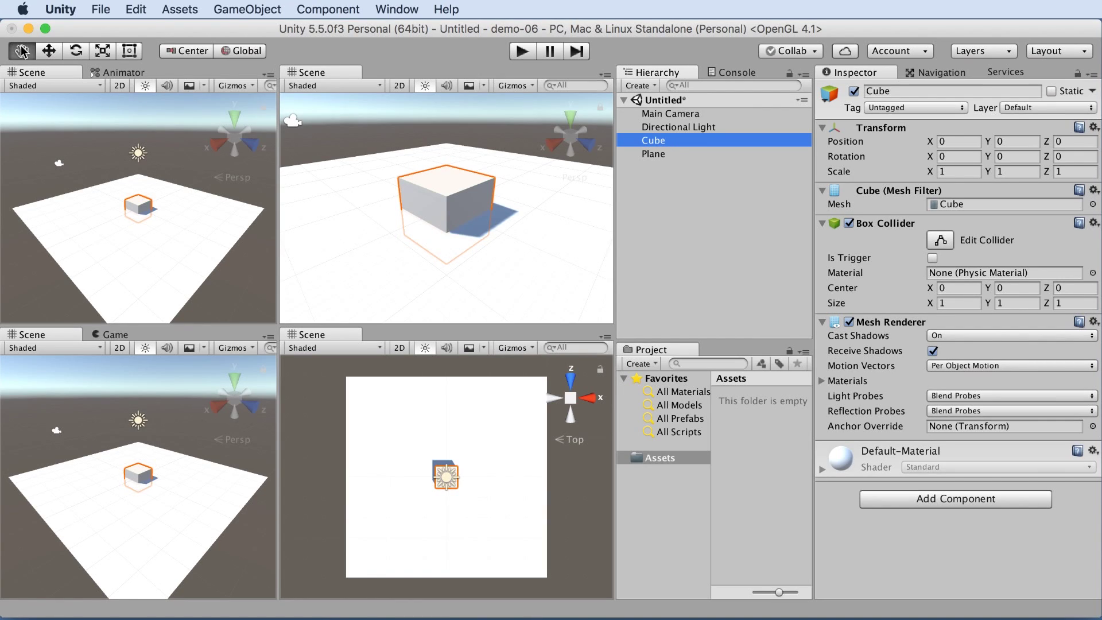
left_click(49, 52)
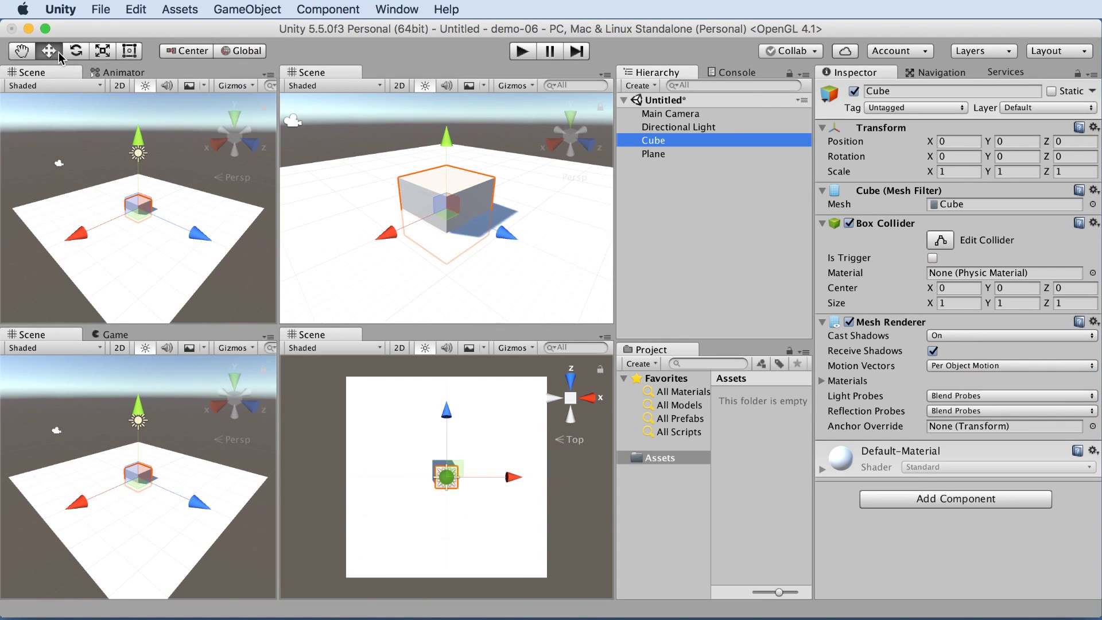
key("q")
key("w")
key("e")
key("r")
key("t")
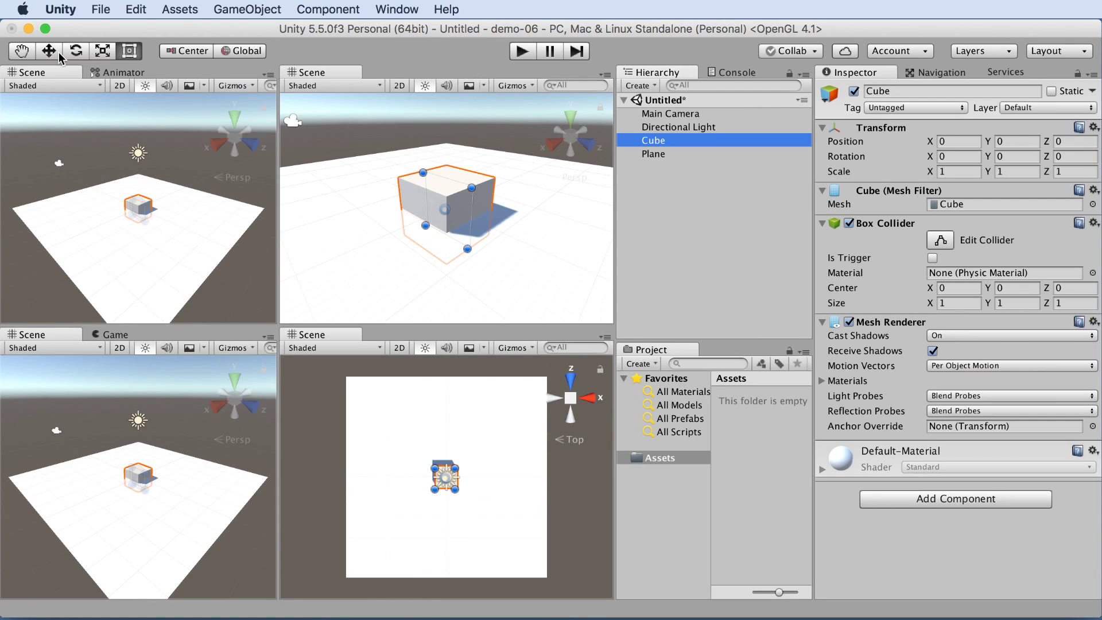
key("w")
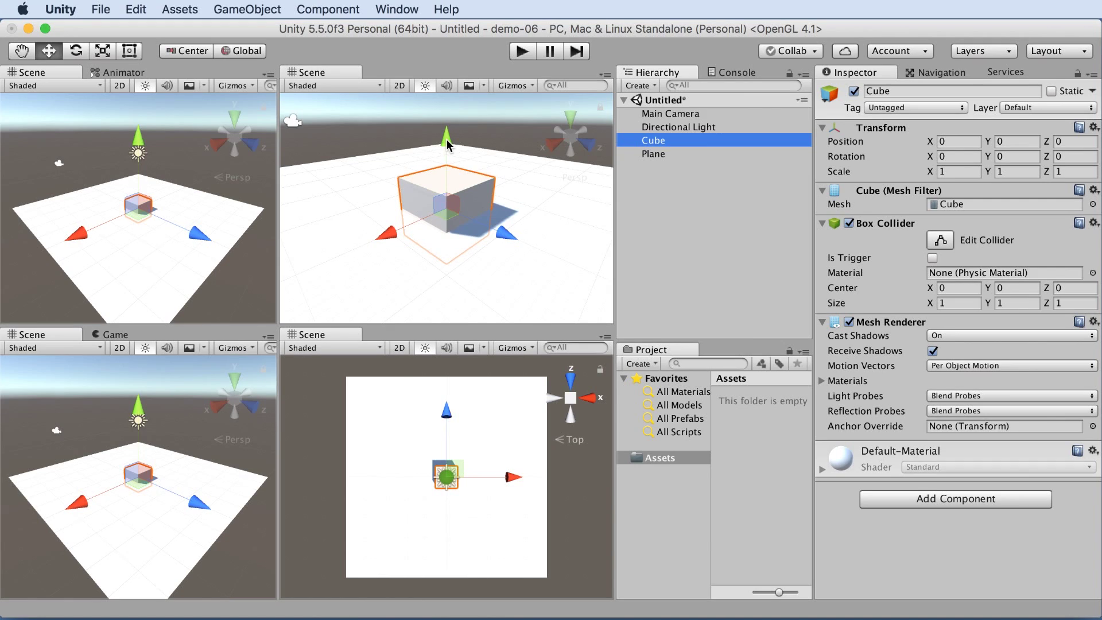
Step: Enter 0.5 as the Cube's Transform Position Y in the Inspector
left_click_drag(447, 139, 429, 120)
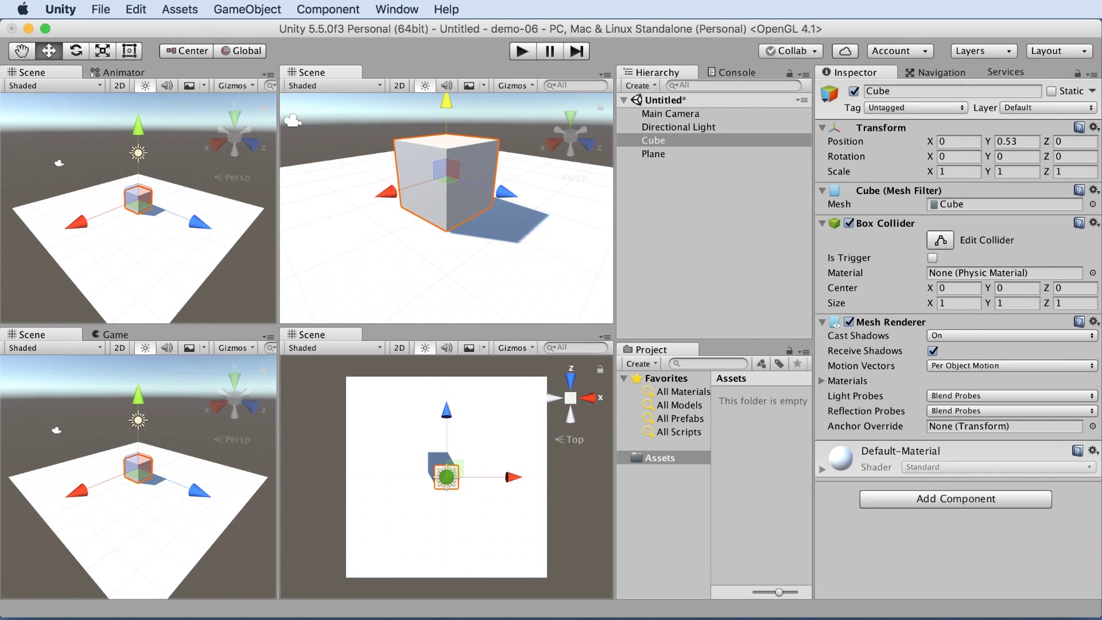
left_click(1022, 148)
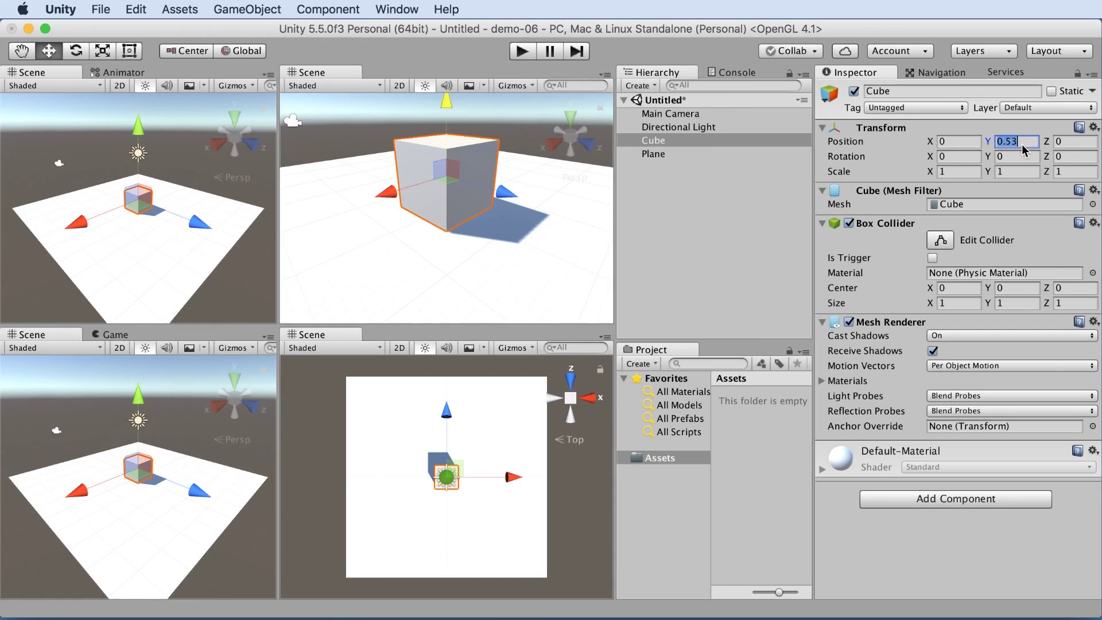
key("Left")
type("0")
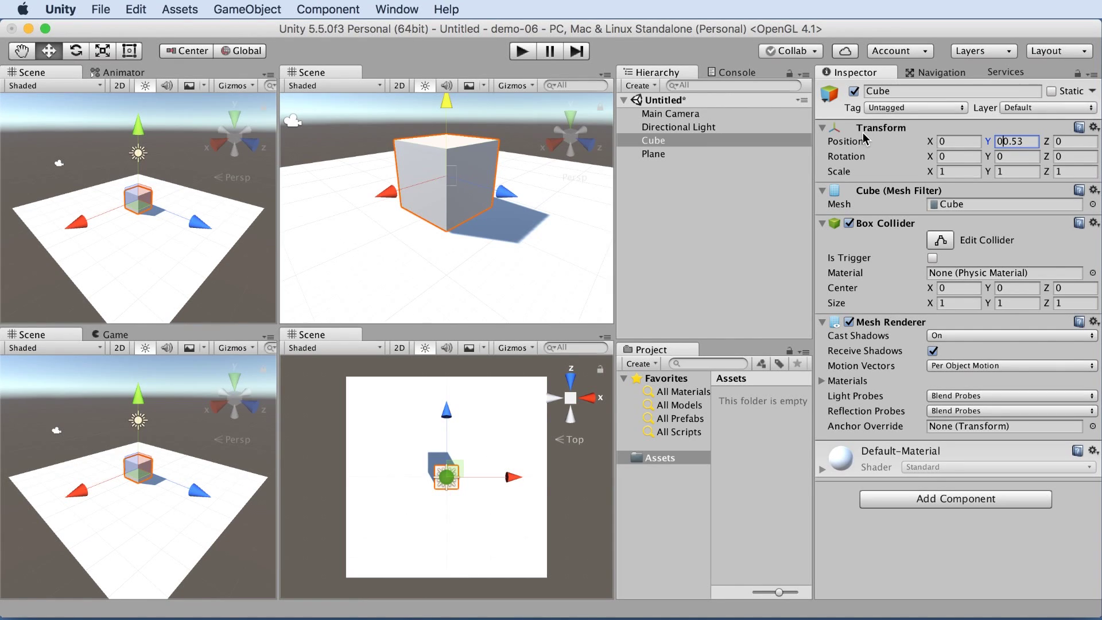
key("shift+End")
key("Delete")
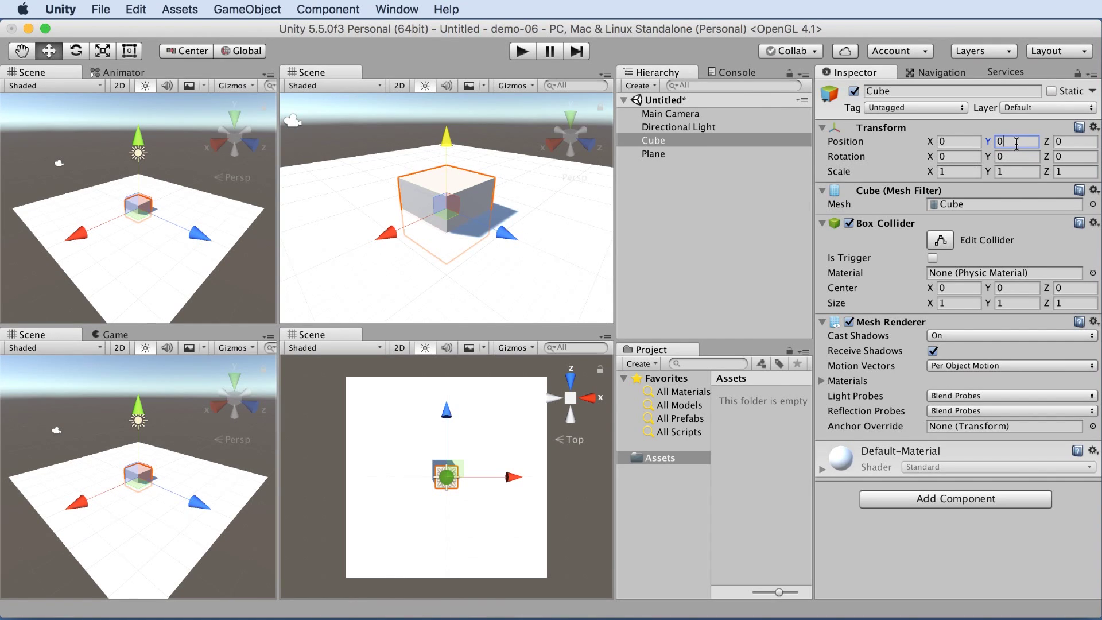
key("Return")
type("1")
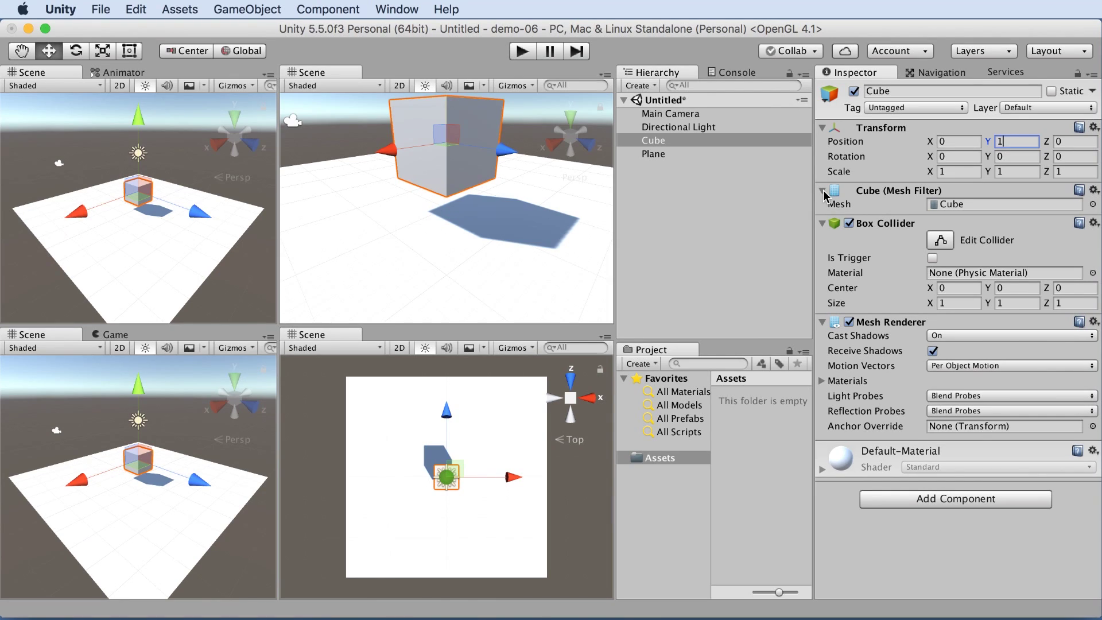
key("BackSpace")
type(".5")
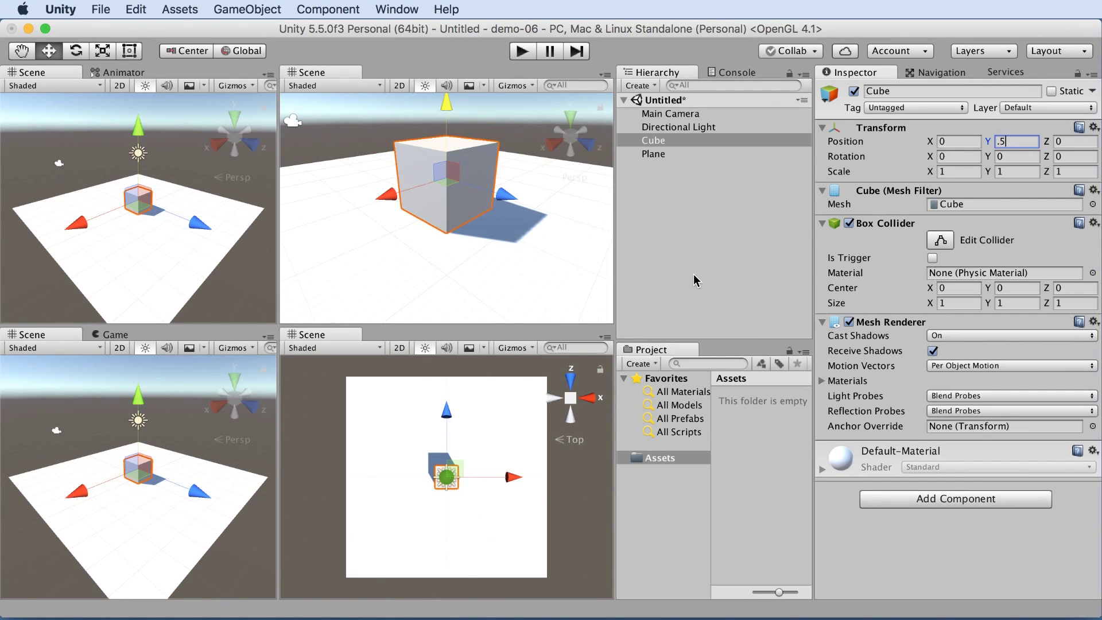
key("super+Tab")
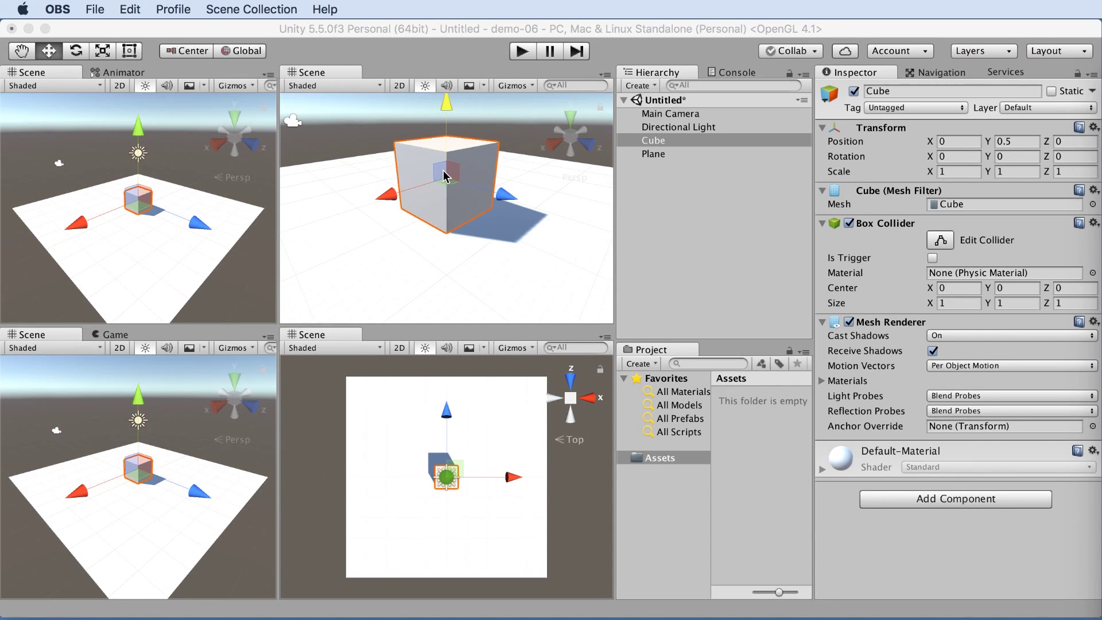
left_click_drag(444, 175, 459, 270)
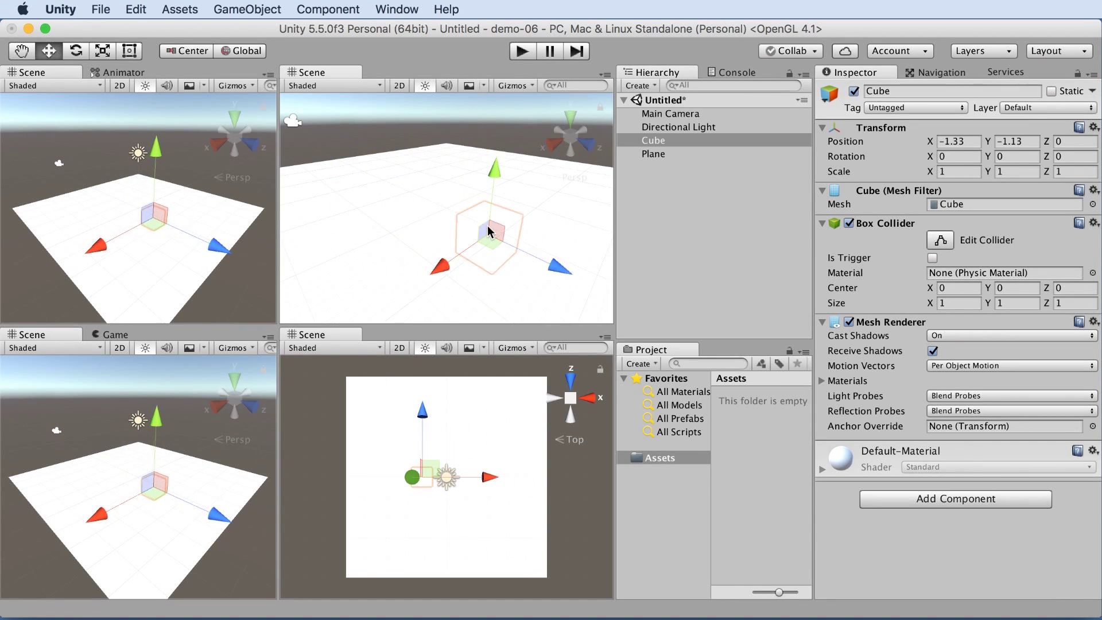
left_click_drag(487, 225, 379, 219)
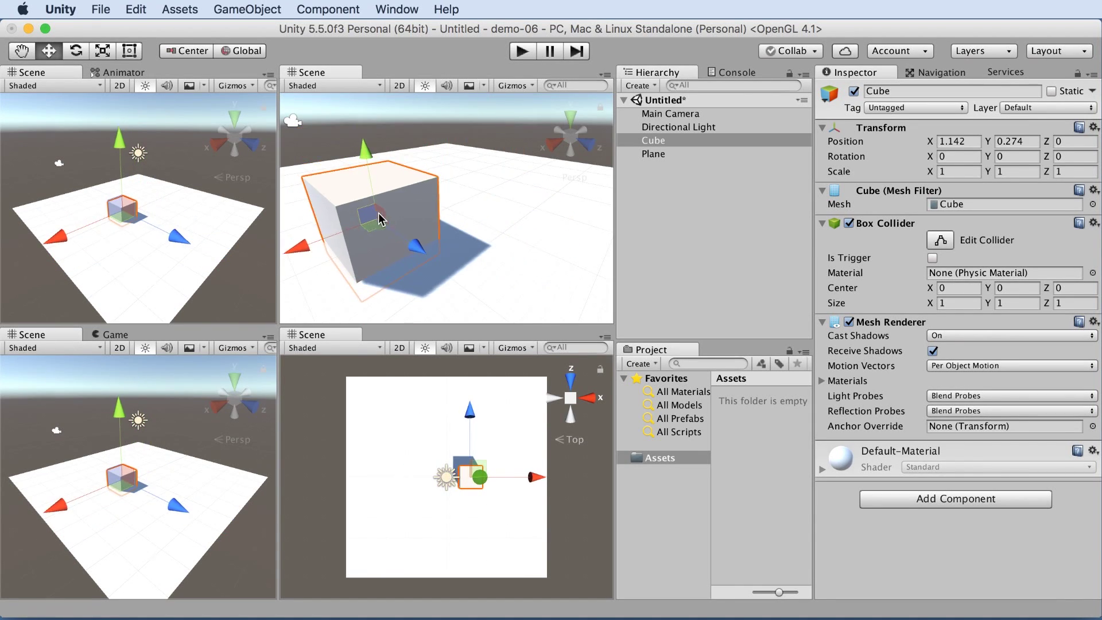
key("super+z")
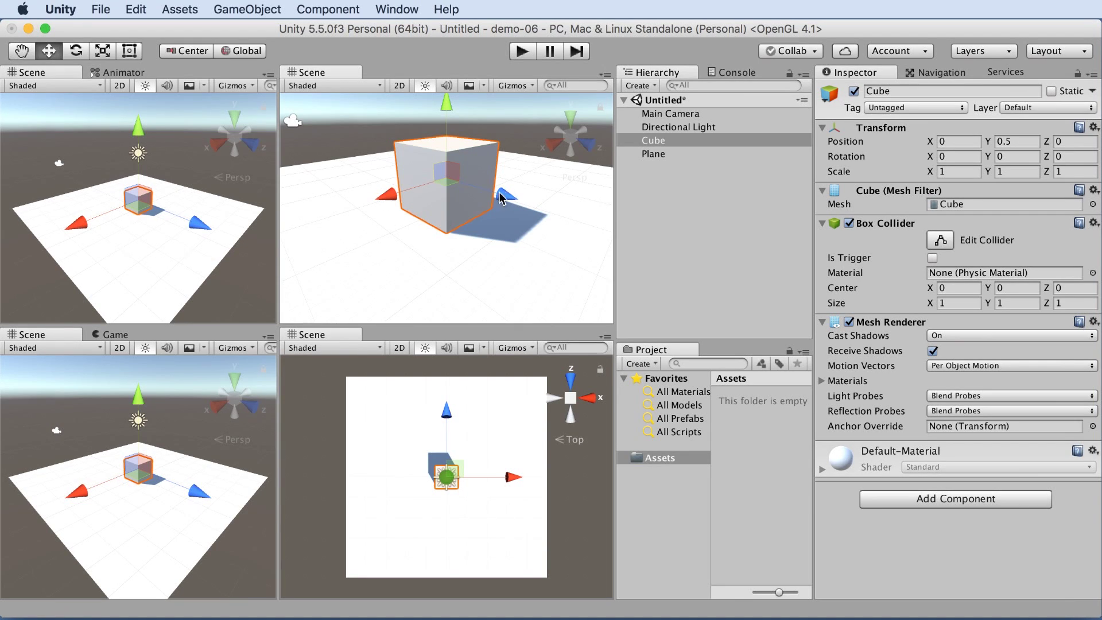
left_click_drag(447, 184, 488, 227)
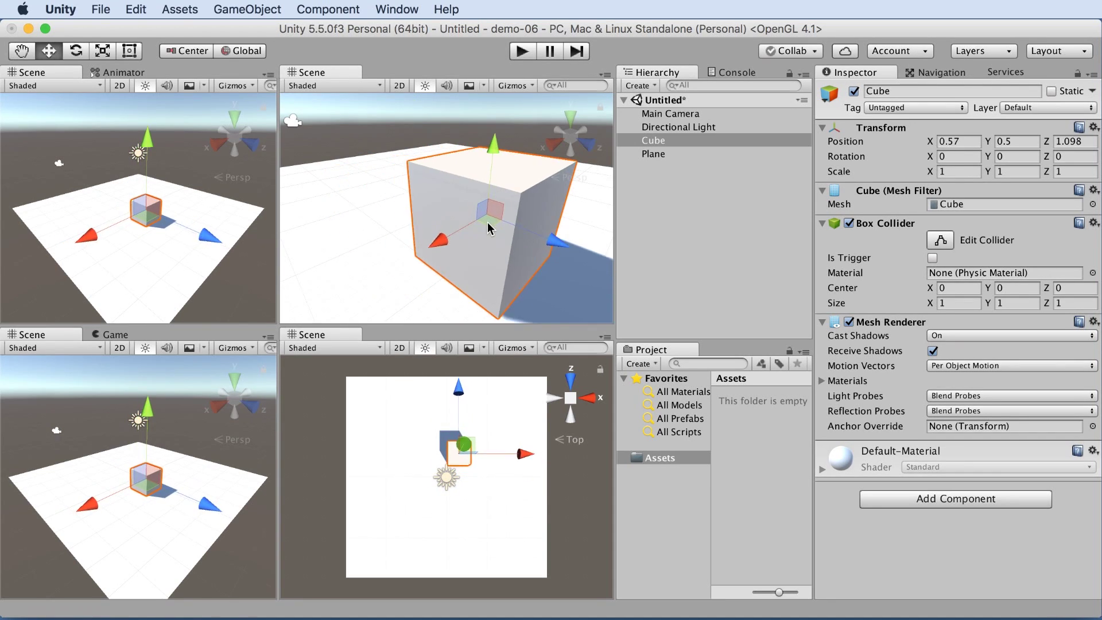
key("super+z")
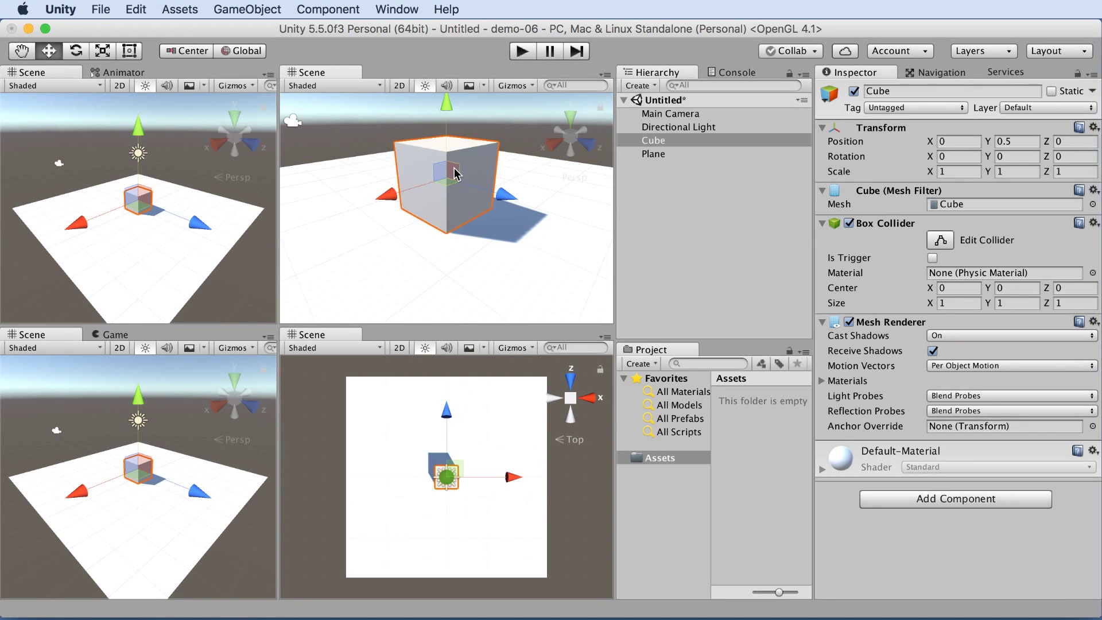
left_click_drag(454, 174, 507, 130)
key("super+z")
Step: Scale-drag the cube along Z, X and Y, undo back to 1, 1, 1, then pick the Rect tool
left_click(102, 50)
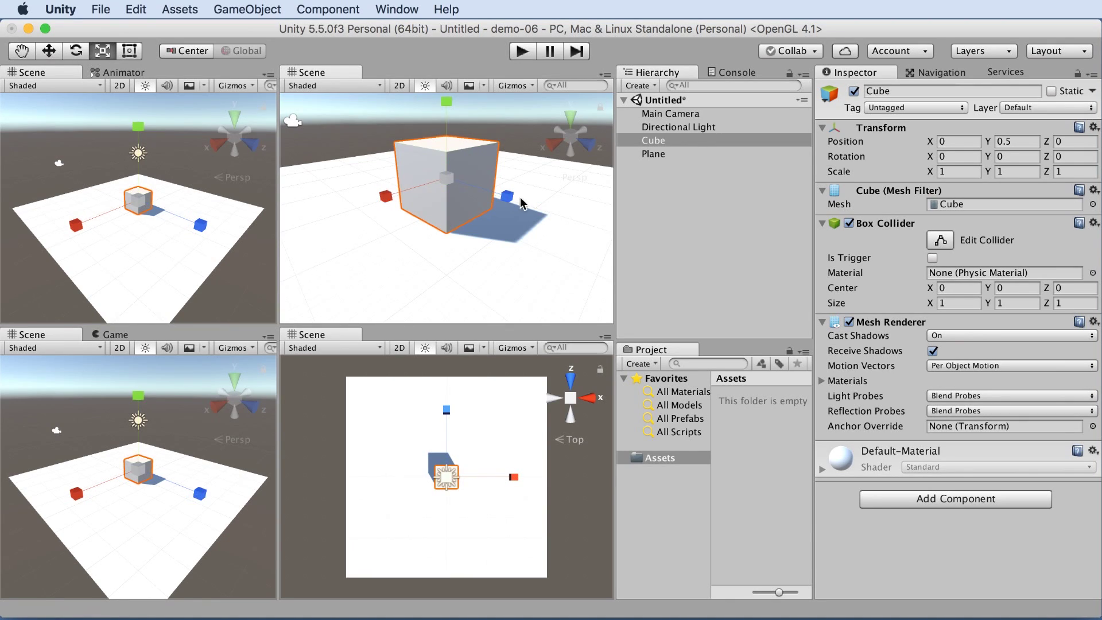
left_click_drag(508, 196, 475, 213)
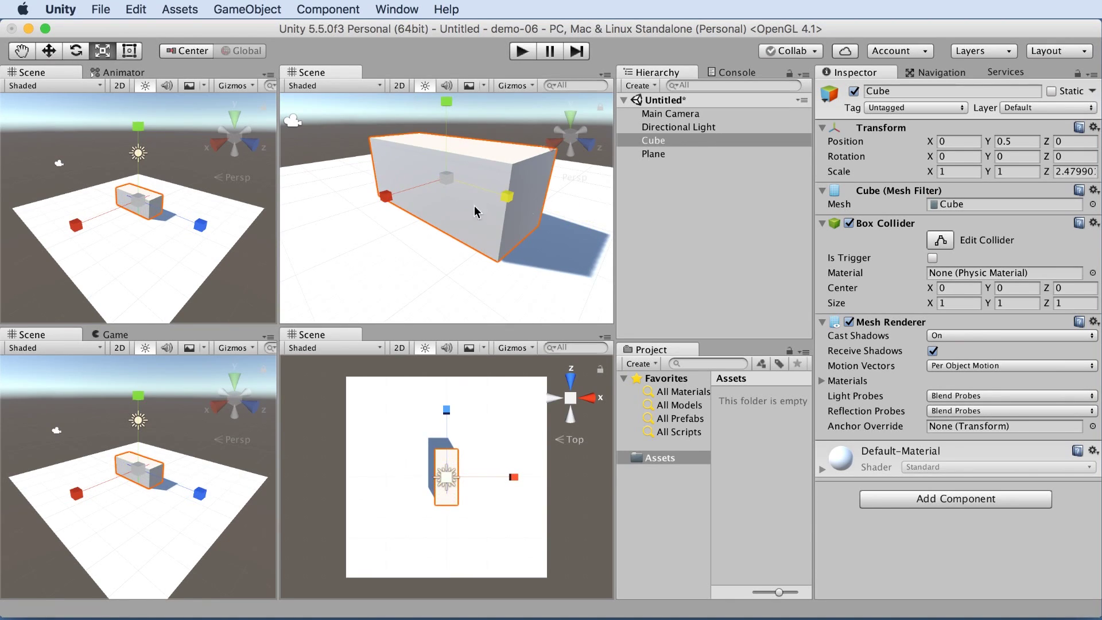
left_click_drag(386, 196, 332, 221)
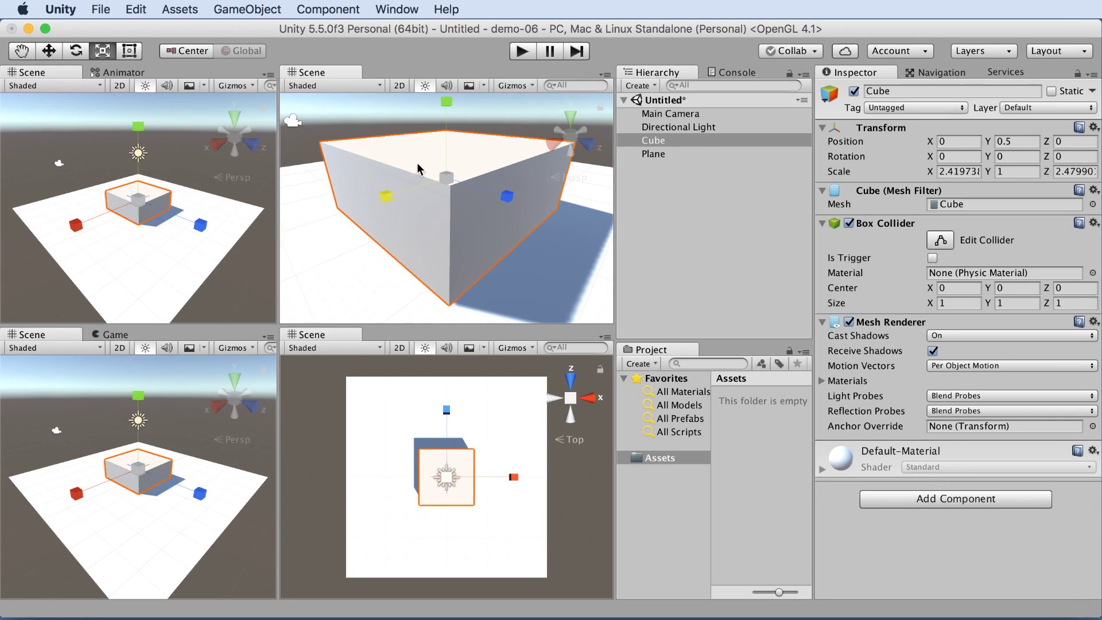
left_click_drag(447, 102, 448, 84)
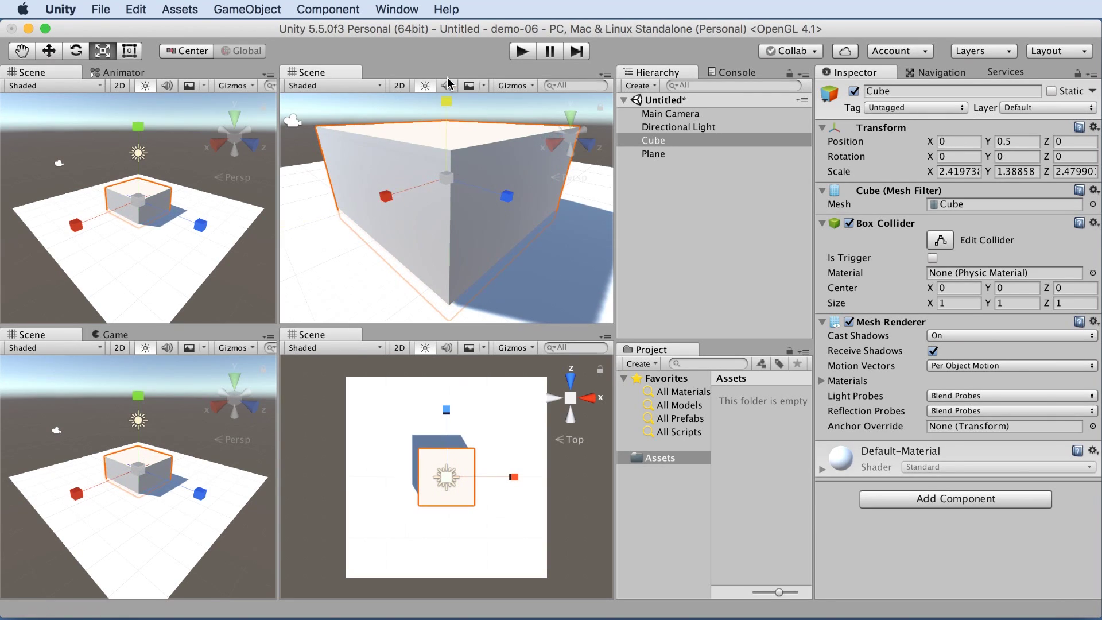
key("super+z")
key("super+z")
key("super+z")
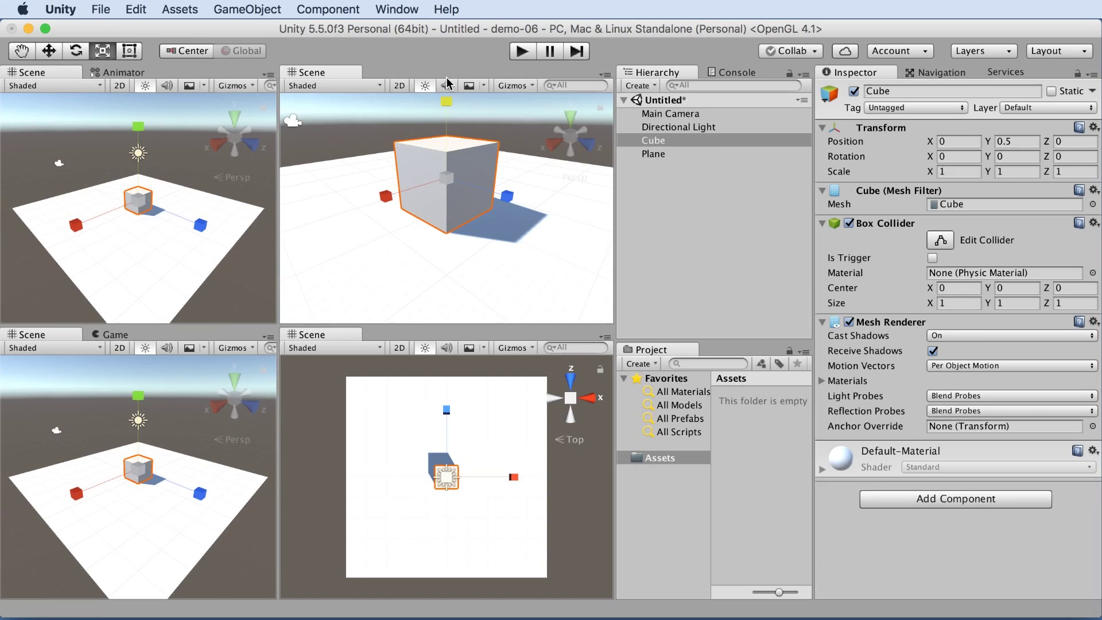
left_click(130, 56)
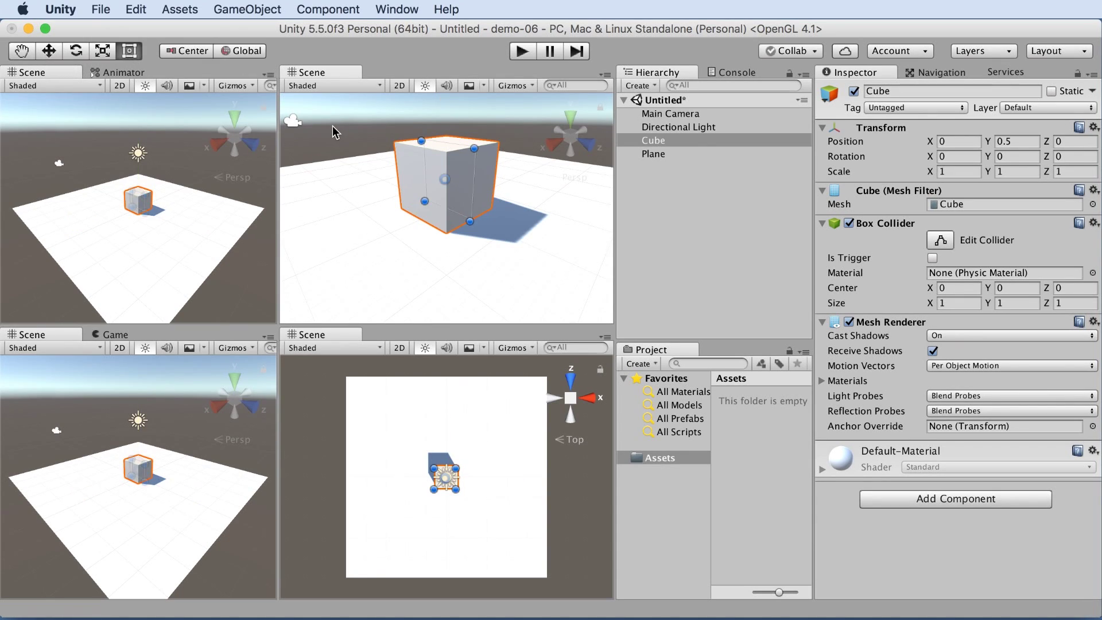
Step: Drag the cube's green Y arrow with the Move tool up to Y 1.768
left_click(21, 52)
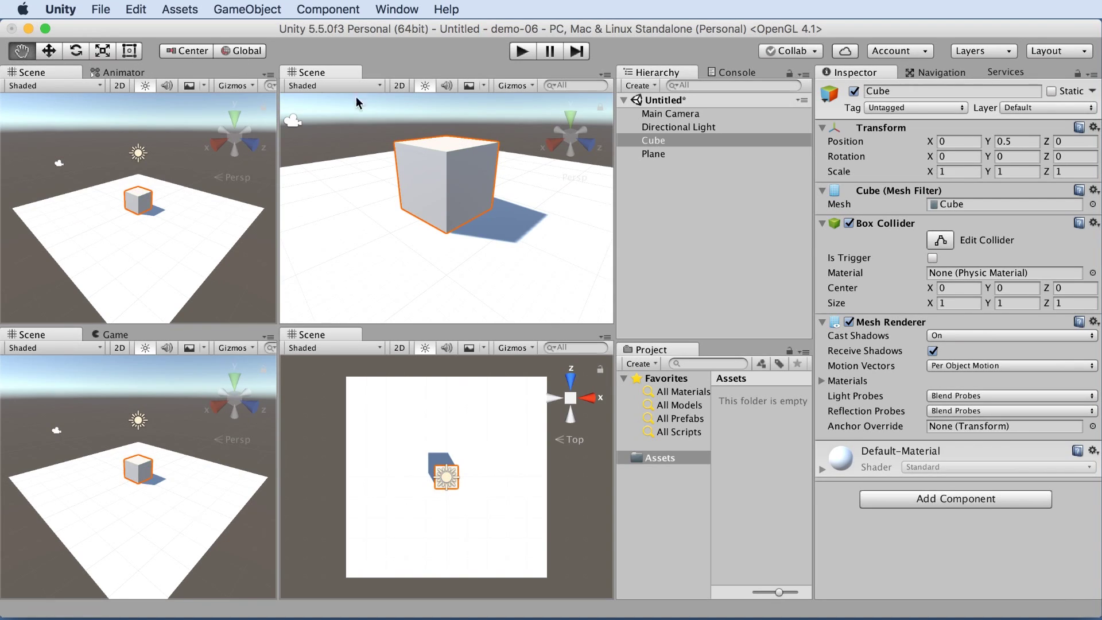
left_click(50, 51)
left_click_drag(445, 112, 429, 31)
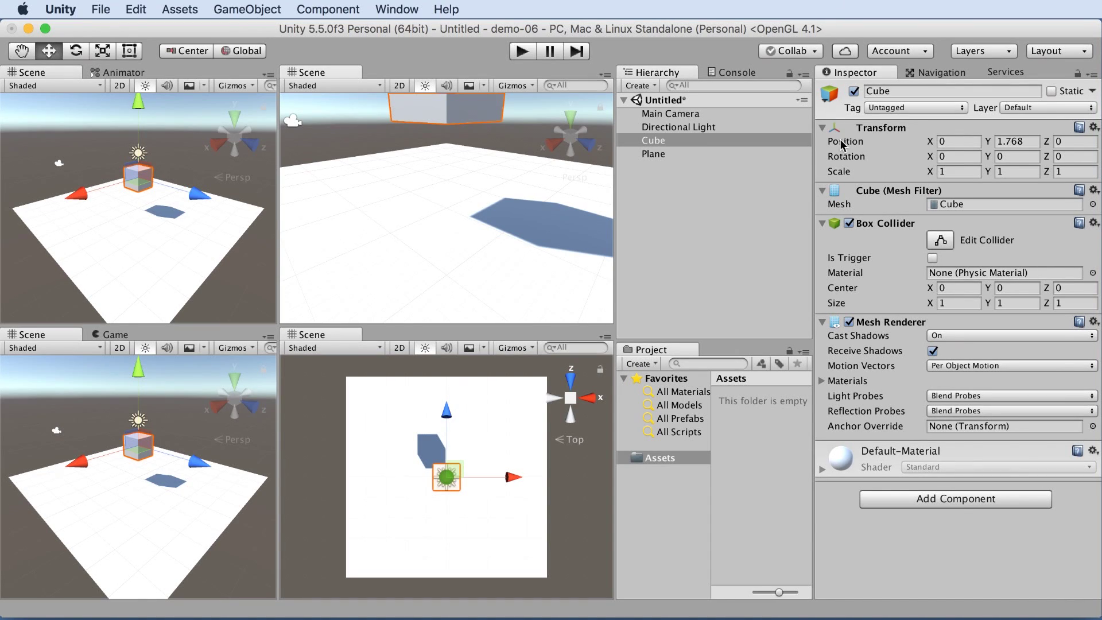
left_click(874, 325)
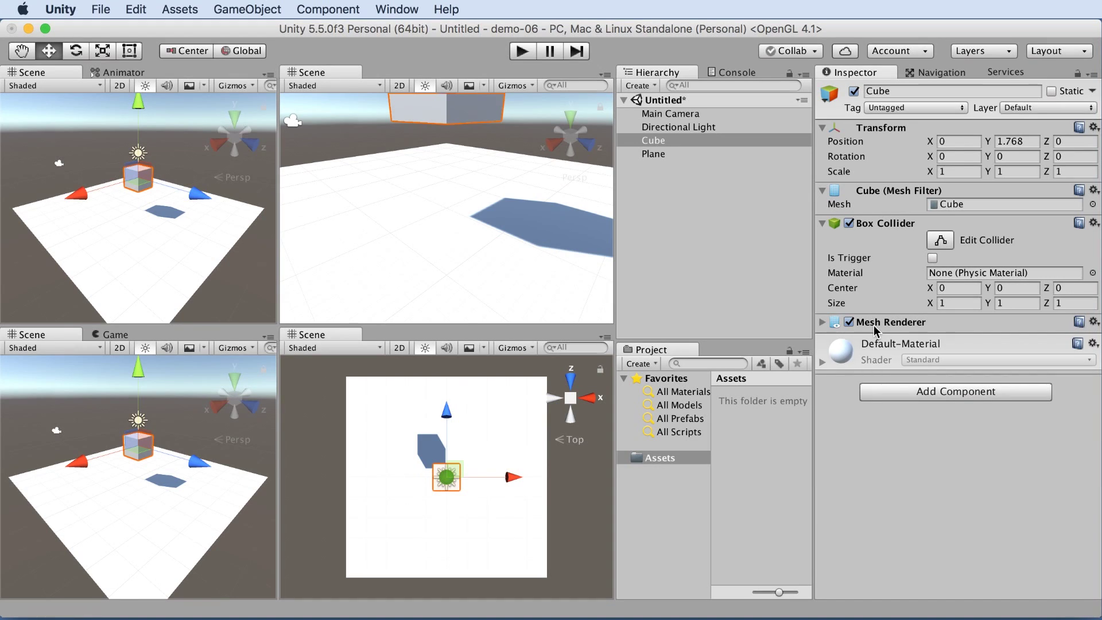
left_click(859, 324)
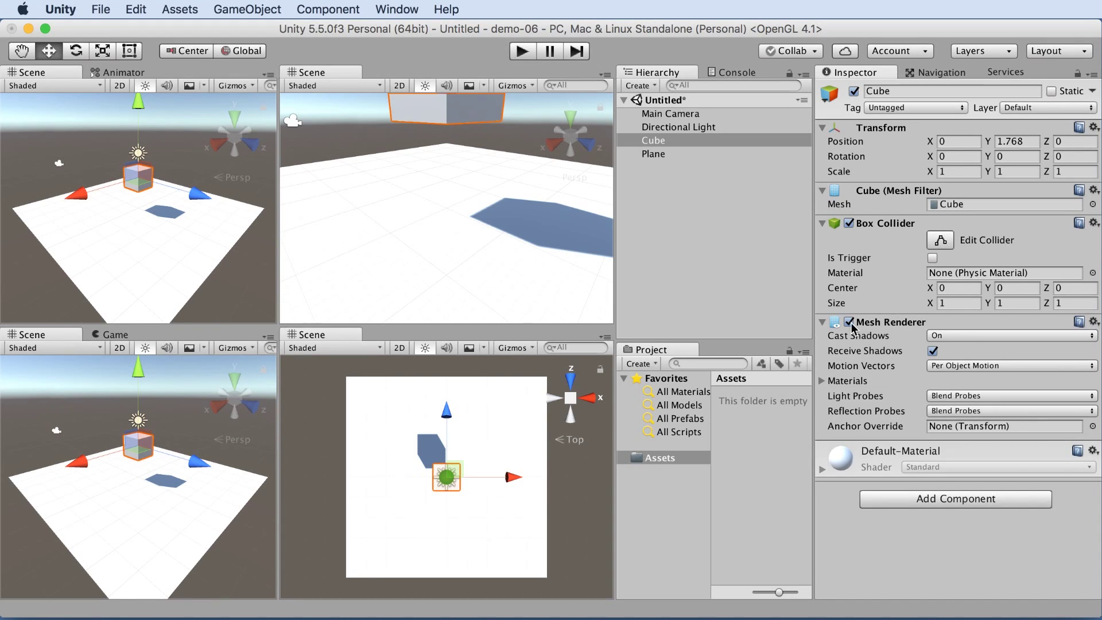
left_click(849, 323)
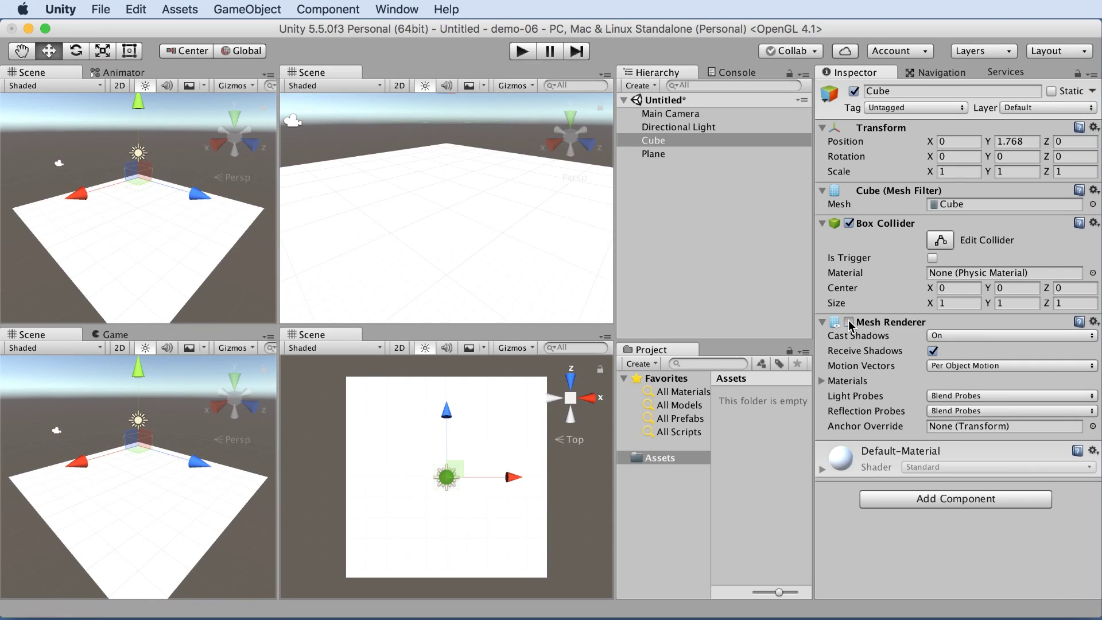
left_click(849, 323)
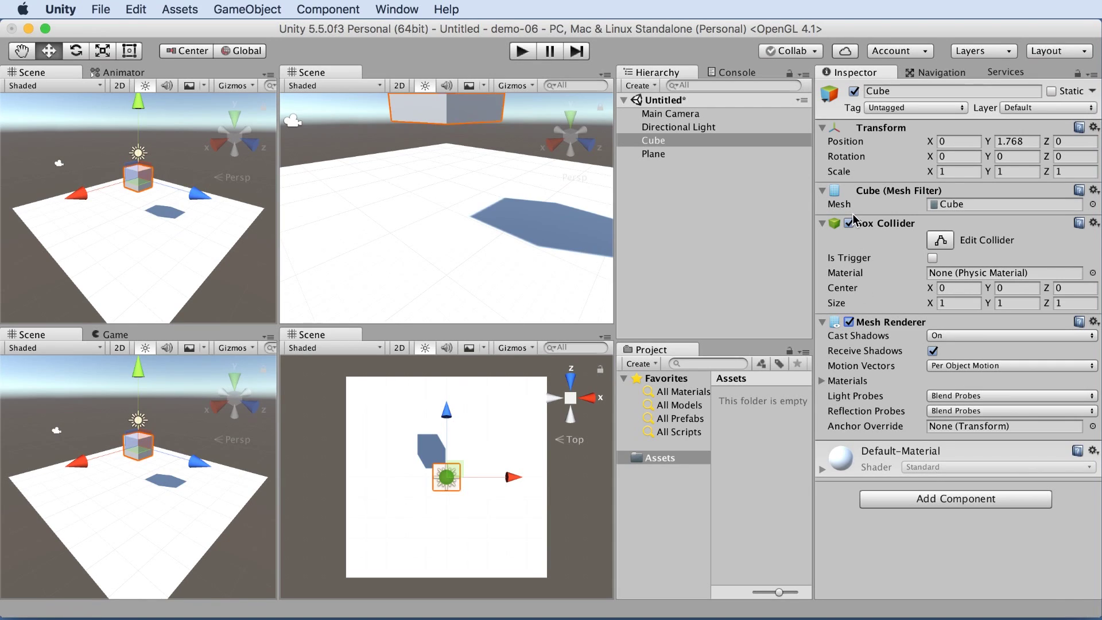
Step: Add a Rigidbody to the Cube by searching 'rigi', then play and stop the scene
left_click(946, 499)
left_click(946, 499)
left_click(946, 500)
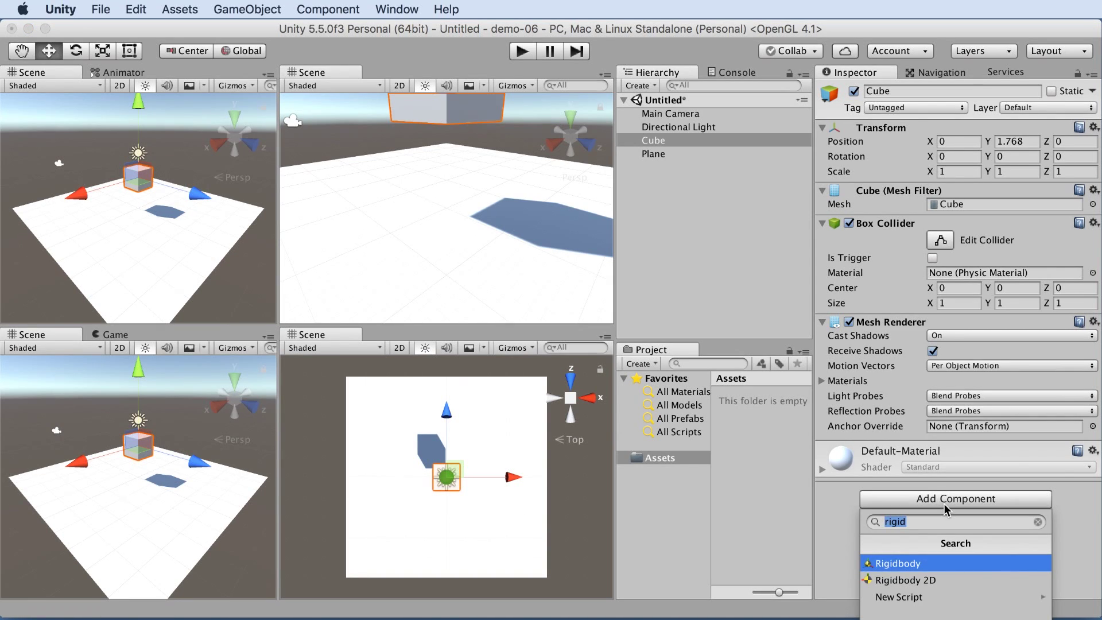
type("rigi")
key("Return")
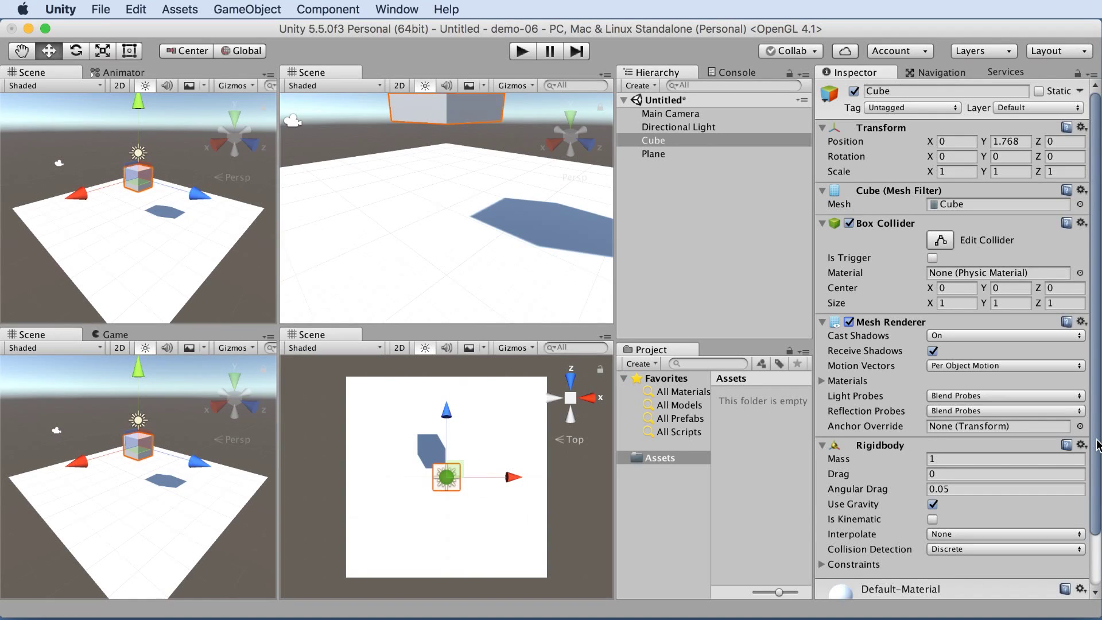
scroll(1098, 445, "down", 3)
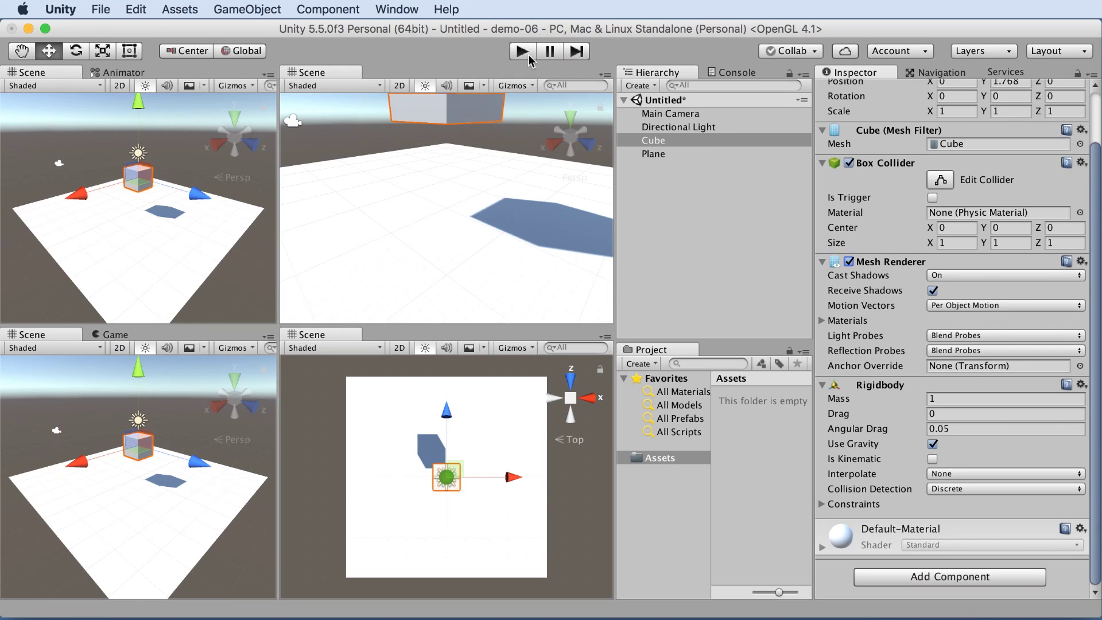
key("super+p")
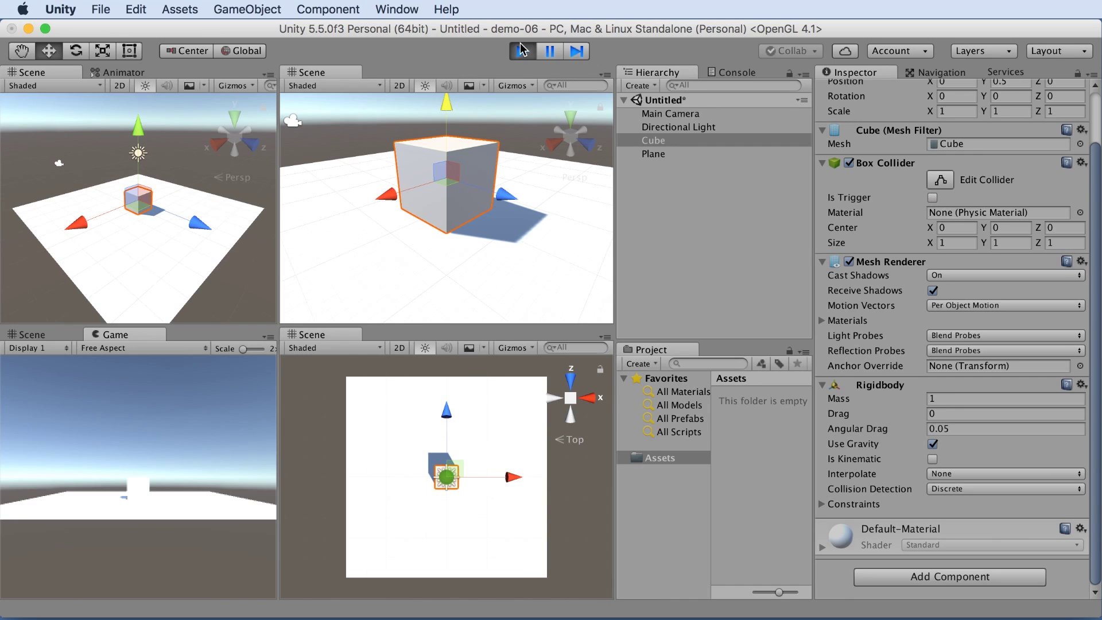
key("super+p")
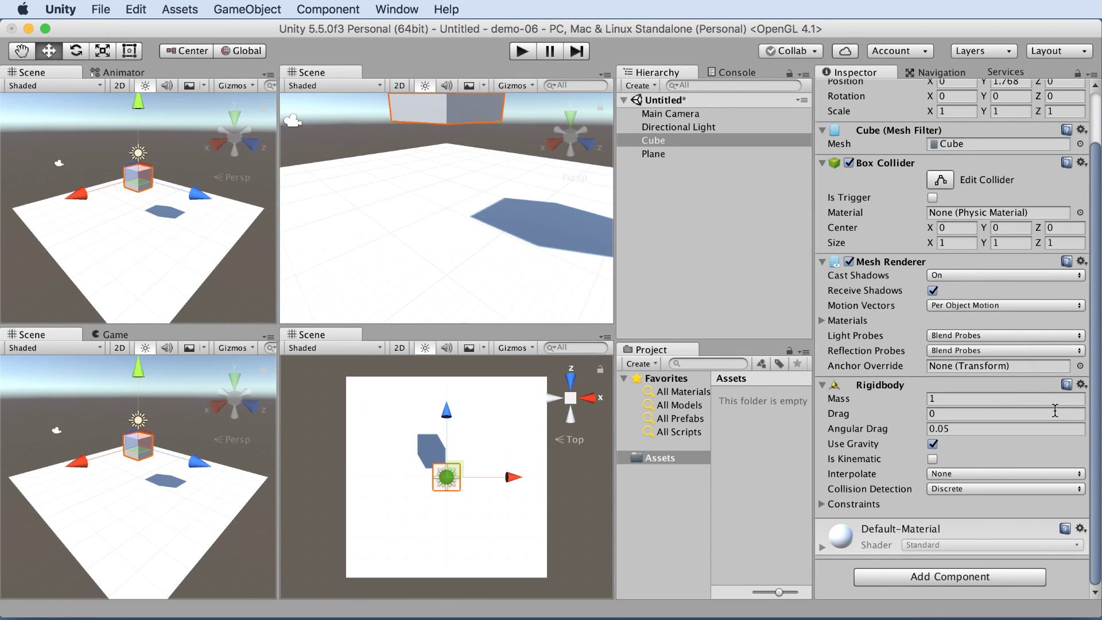
Step: Set the cube's Rigidbody Drag to 10 and run the scene to test it
left_click(954, 413)
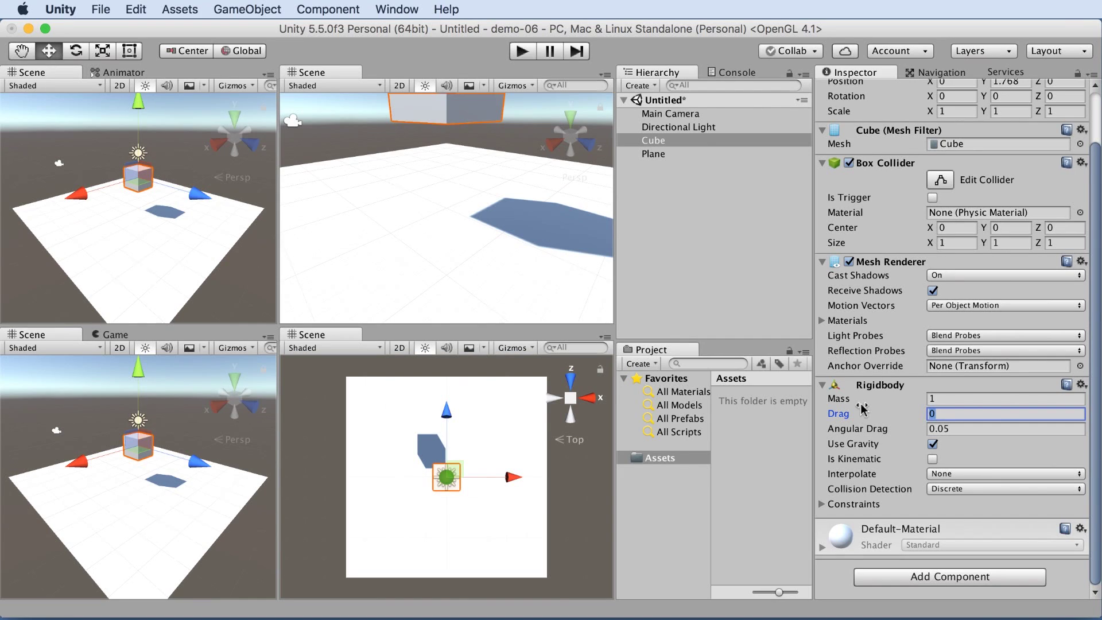
type("10")
left_click(521, 51)
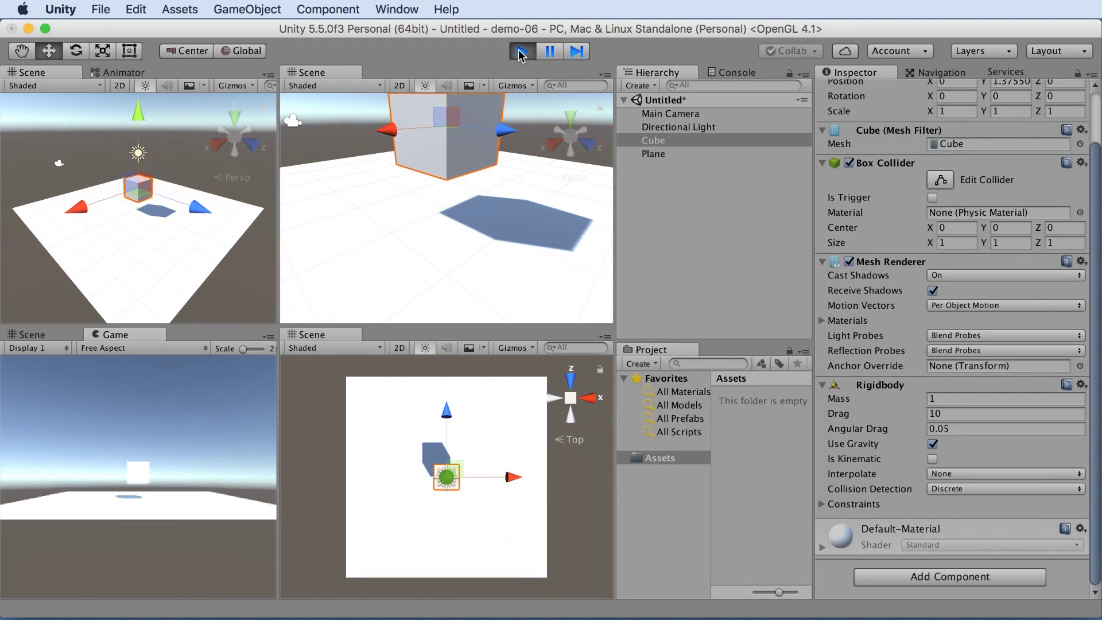
Step: Stop the simulation and reset the Rigidbody Drag to 0
left_click(520, 51)
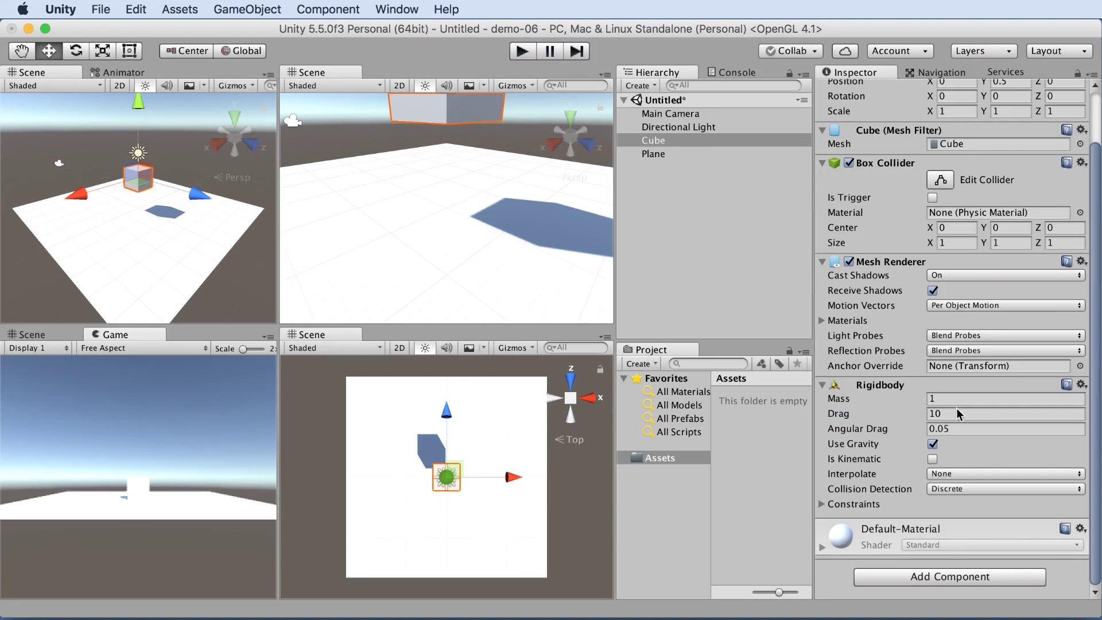
left_click(959, 413)
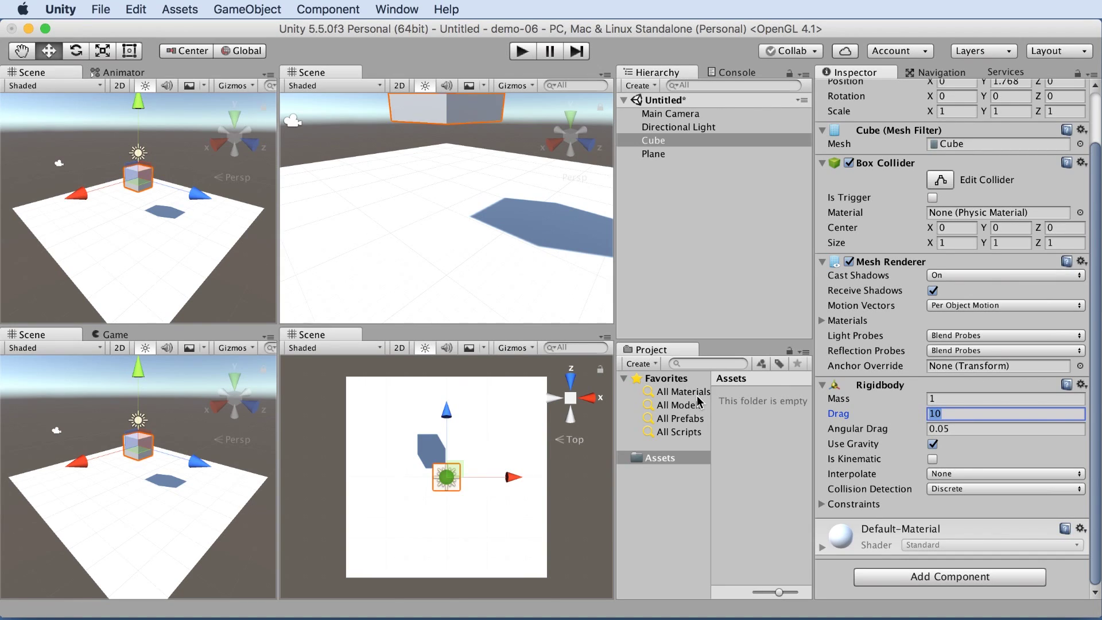
type("0")
left_click(849, 163)
left_click(522, 52)
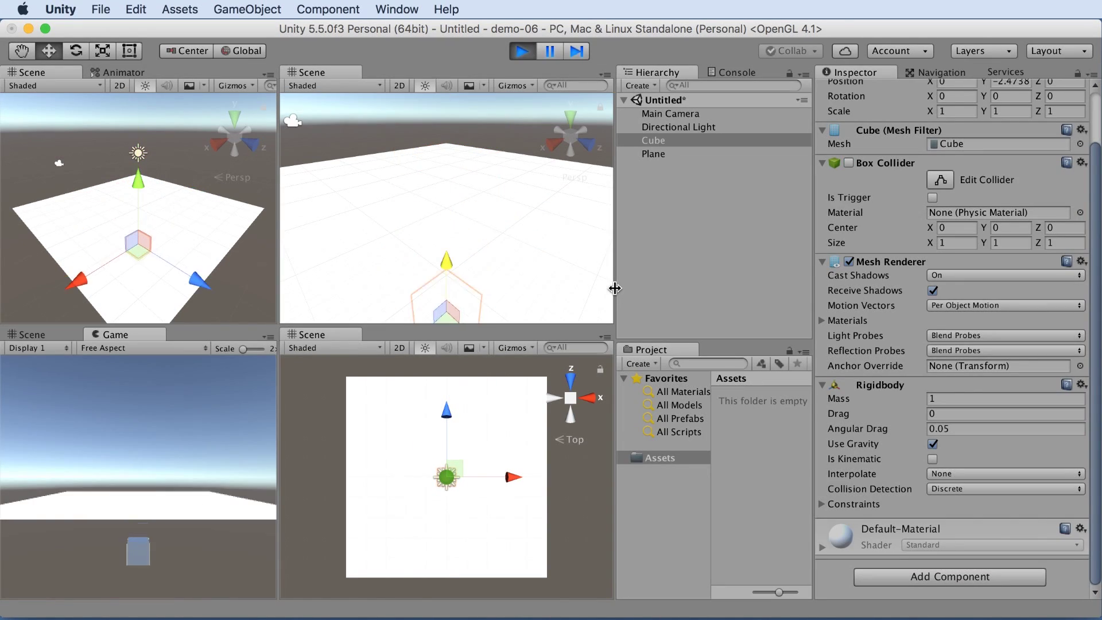
left_click(519, 52)
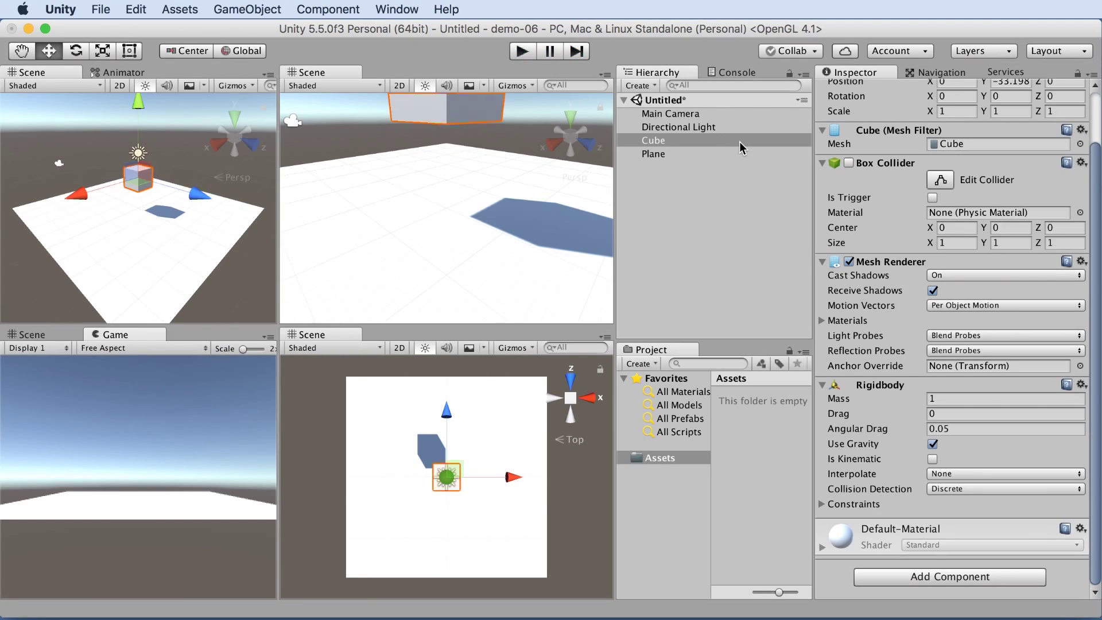
left_click(847, 164)
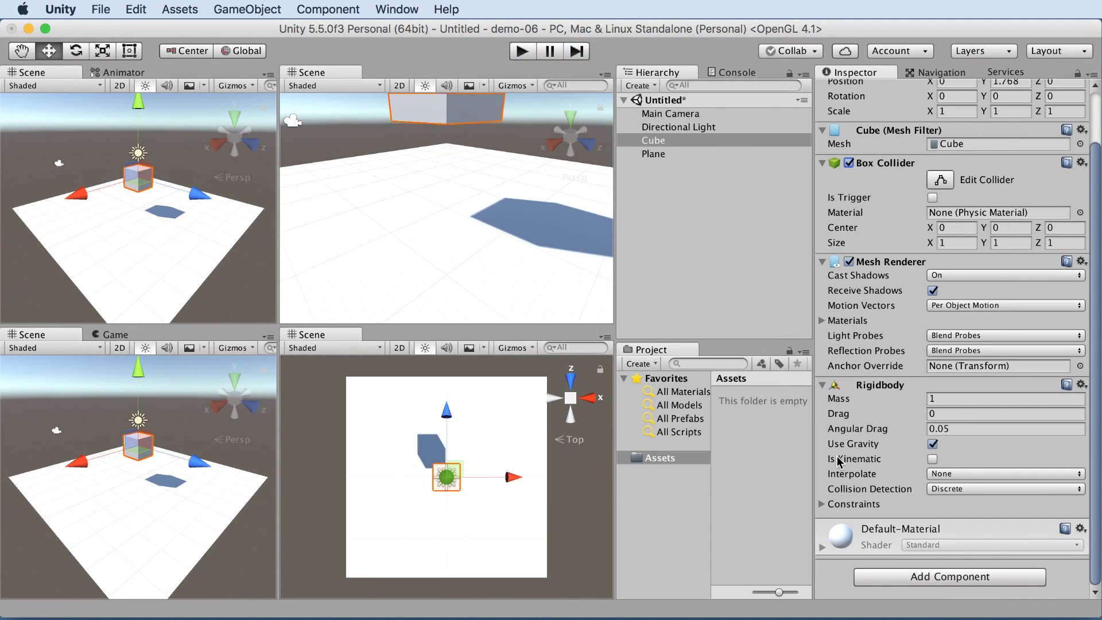
Step: Create a folder named Physics in Assets and open it
left_click(742, 446)
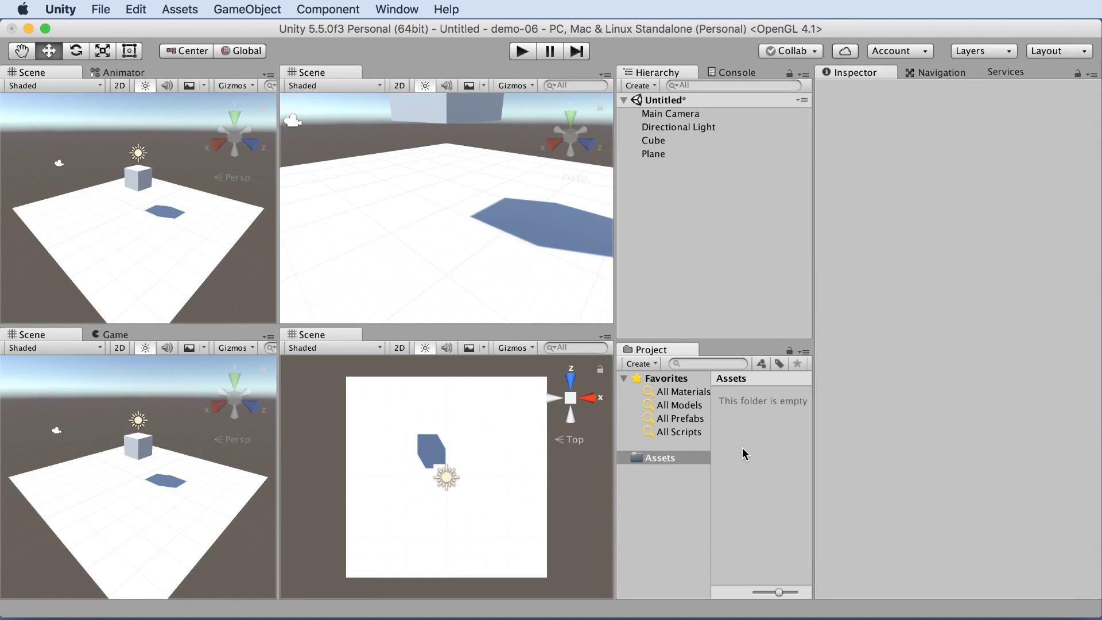
right_click(742, 446)
mouse_move(766, 453)
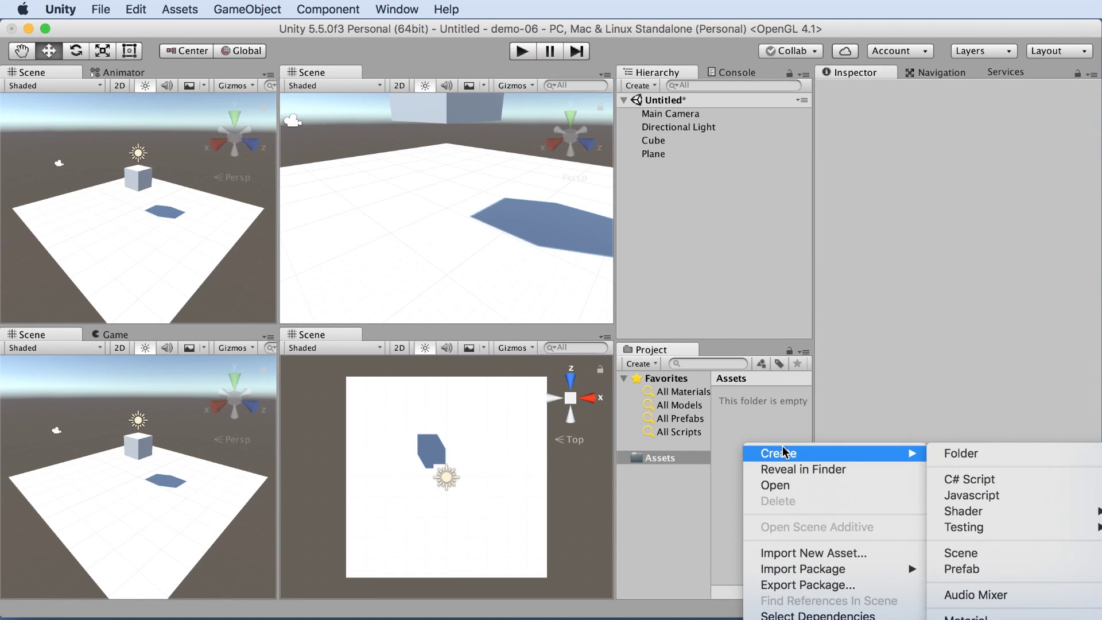
left_click(977, 456)
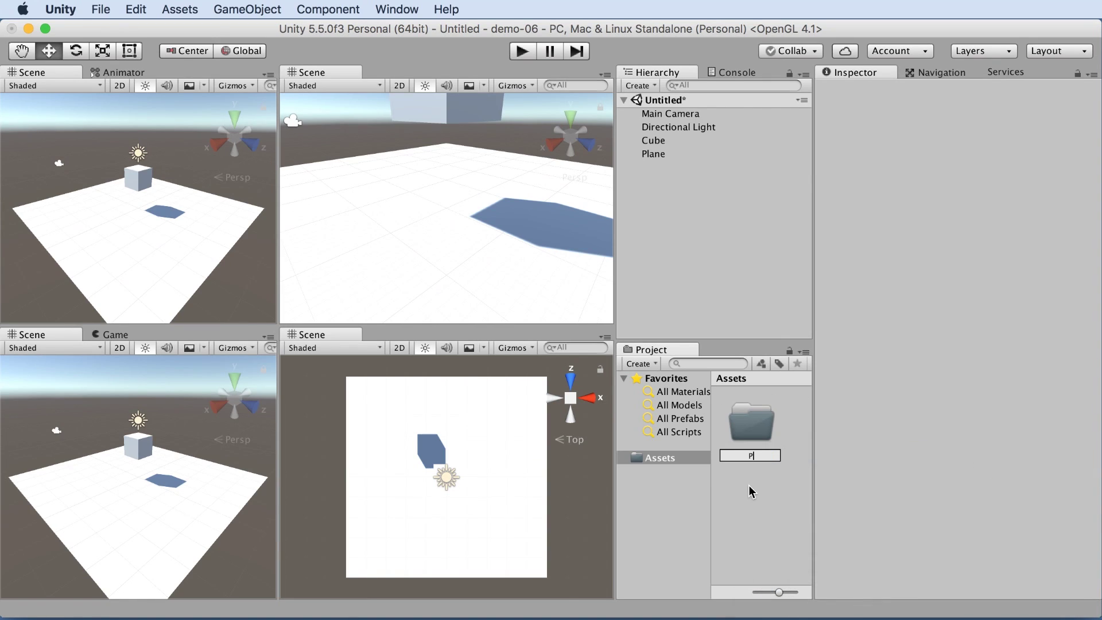
type("Physics")
key("Return")
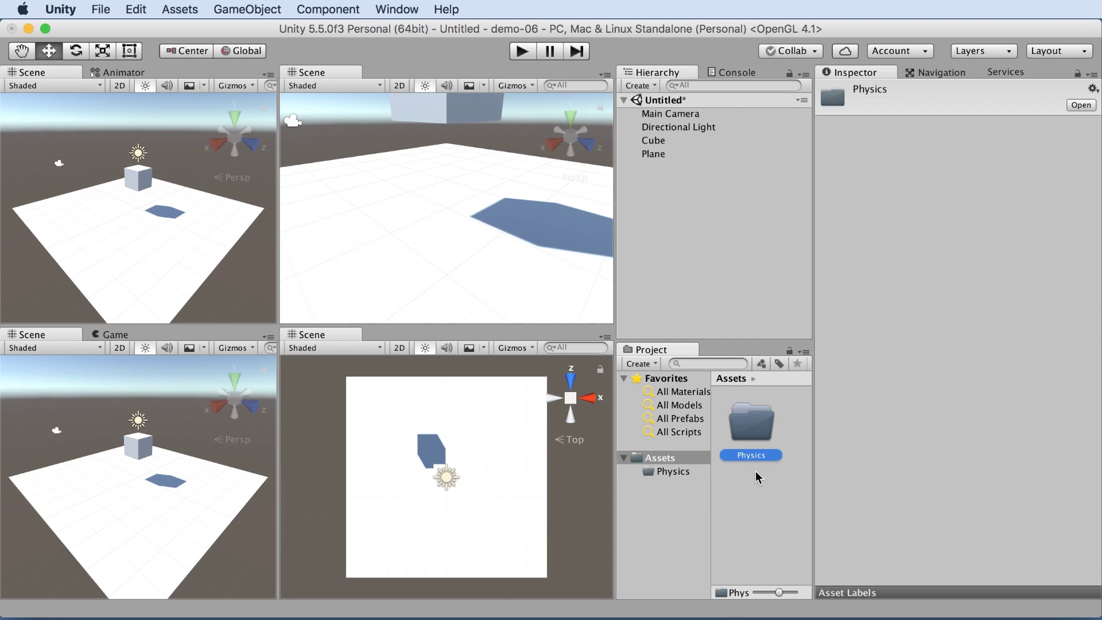
double_click(772, 429)
Step: Create a physic material named Bouncy inside Physics and begin editing its Bounciness
right_click(772, 429)
mouse_move(804, 430)
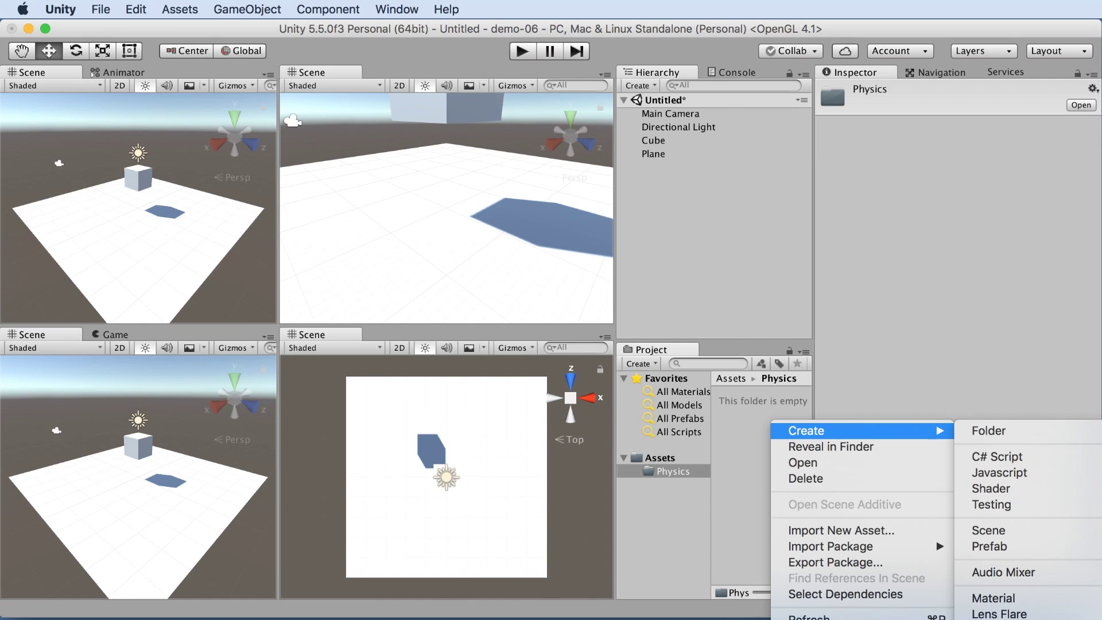
left_click(1010, 613)
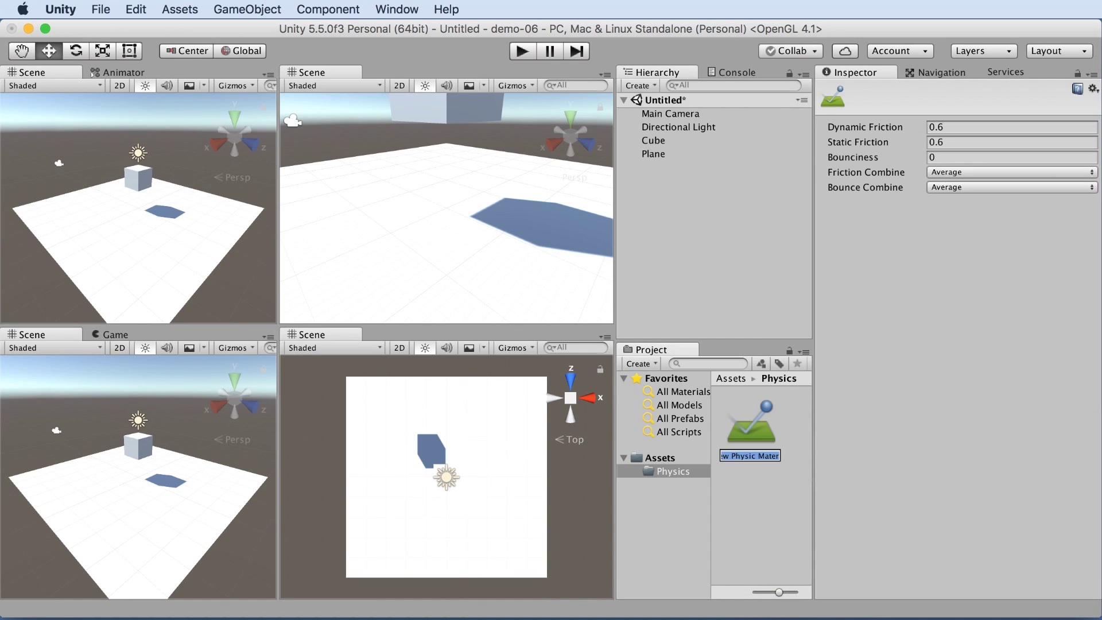
type("Bouncy")
key("Return")
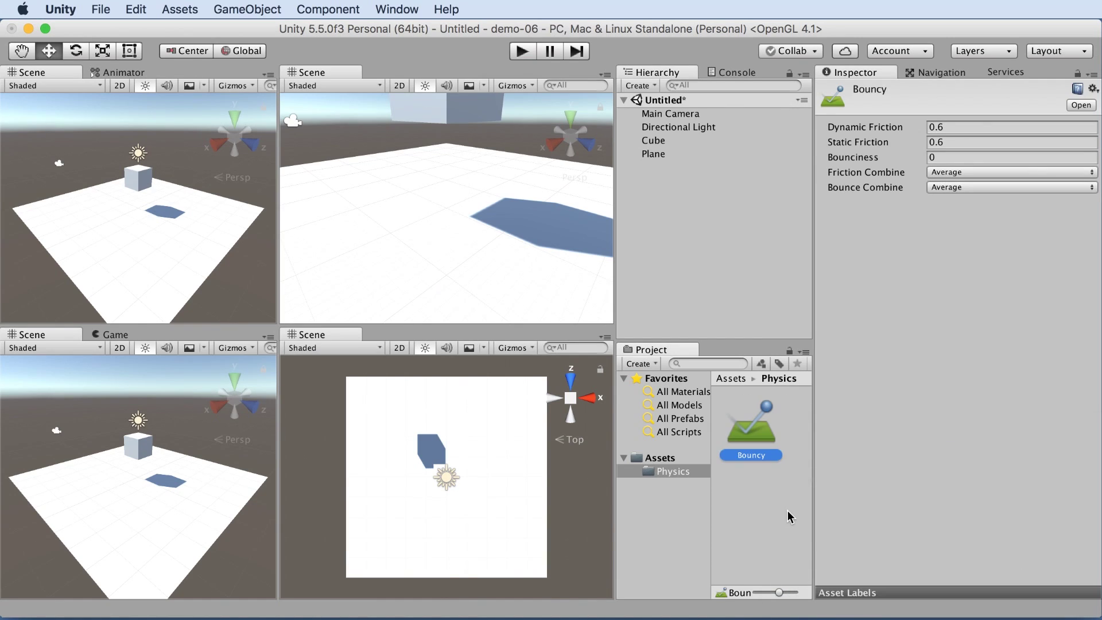
left_click(934, 157)
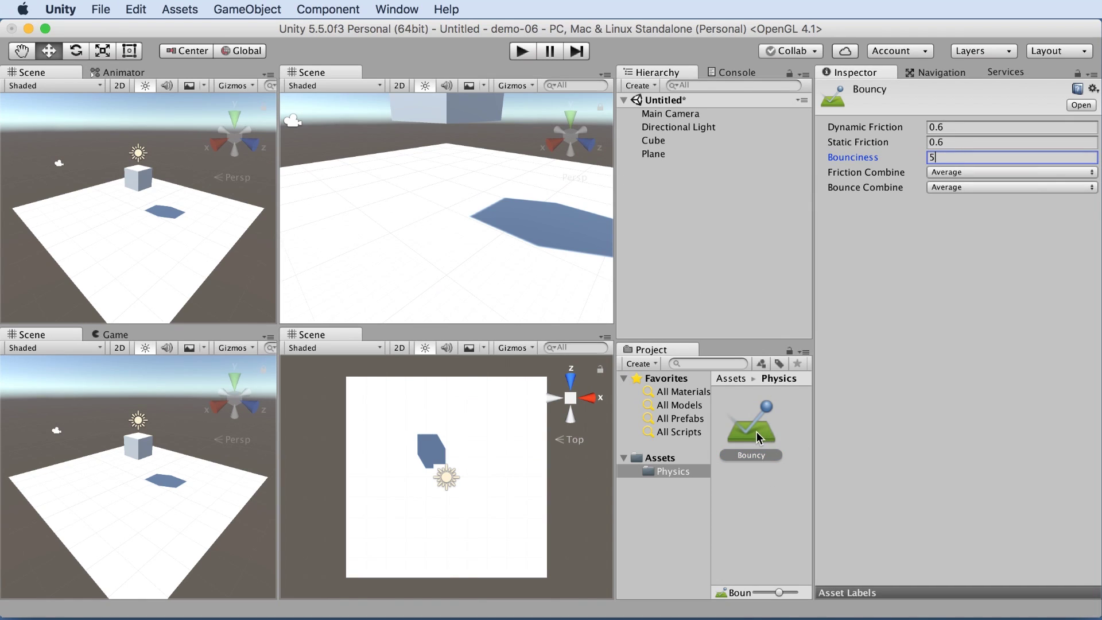
Step: Drag the Bouncy material onto the cube, check its components, and test-play briefly
left_click_drag(756, 431, 136, 178)
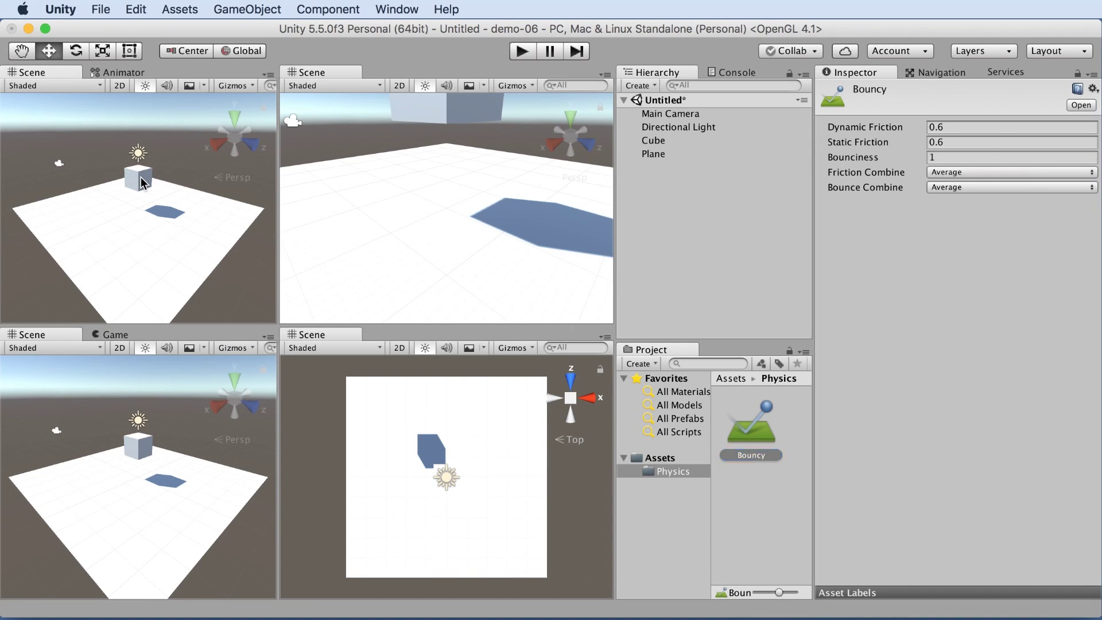
left_click(138, 183)
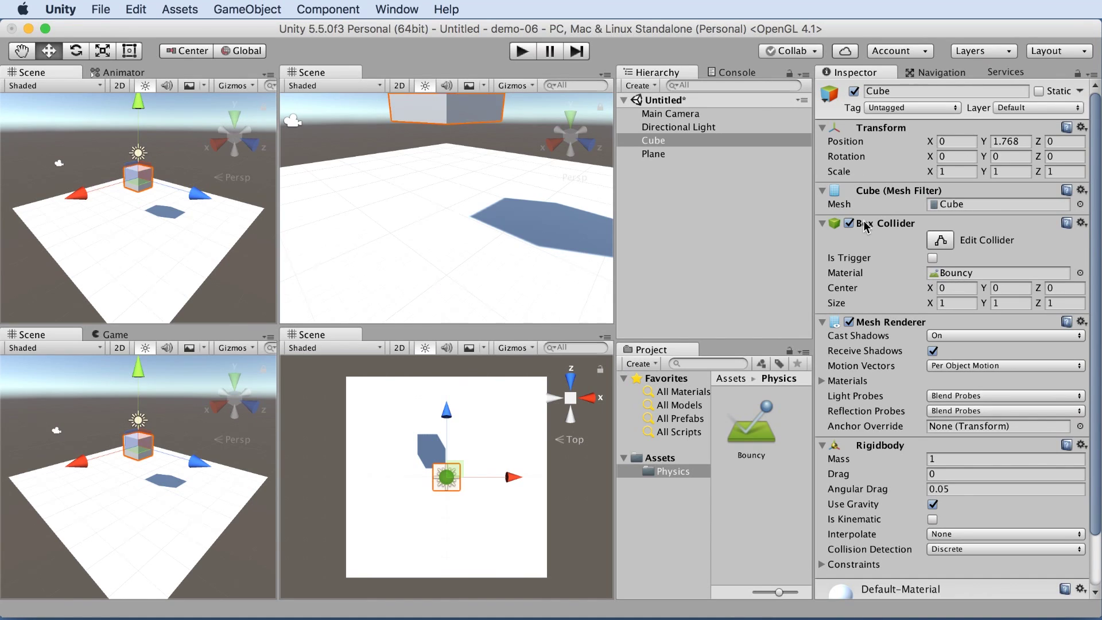
left_click(531, 53)
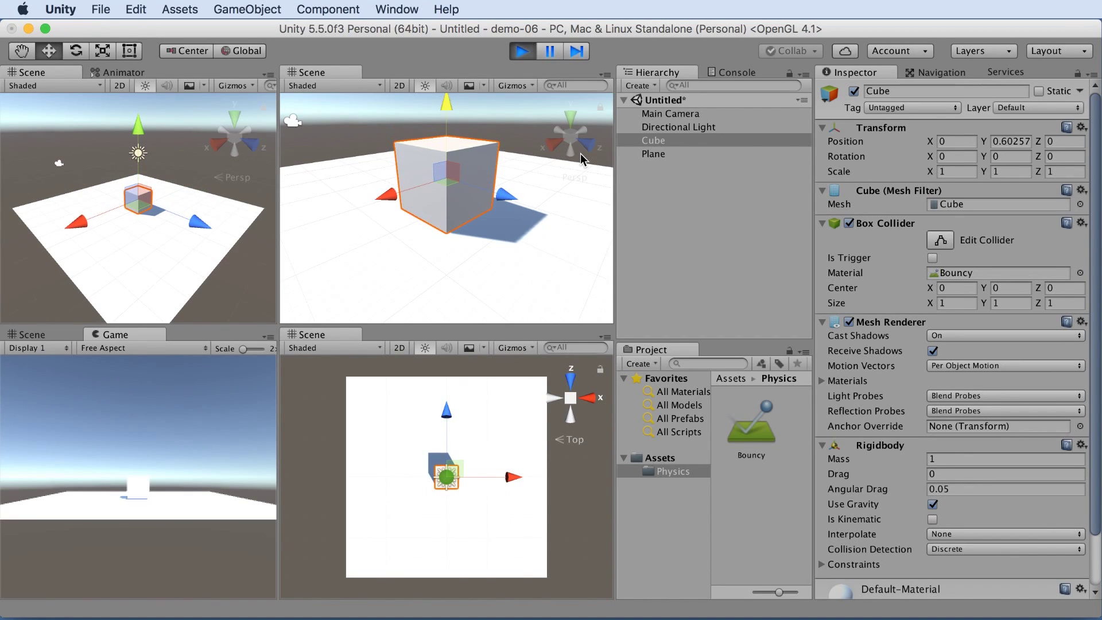
left_click(523, 53)
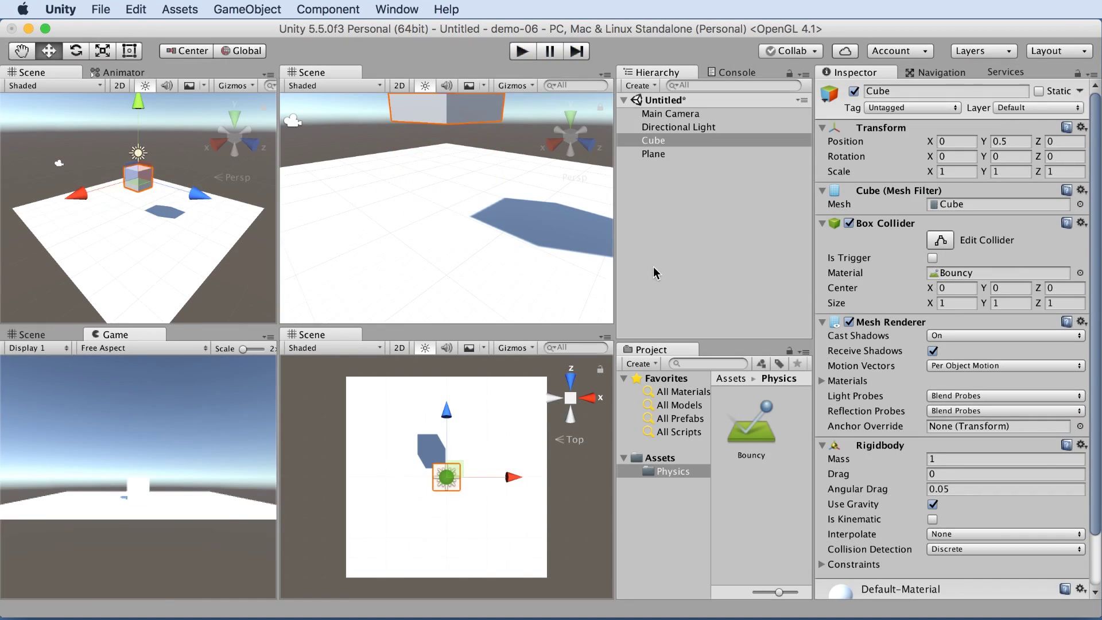
Step: Reapply Bouncy to the cube in the Scene view and play to watch it bounce
left_click(750, 434)
left_click_drag(748, 429, 465, 425)
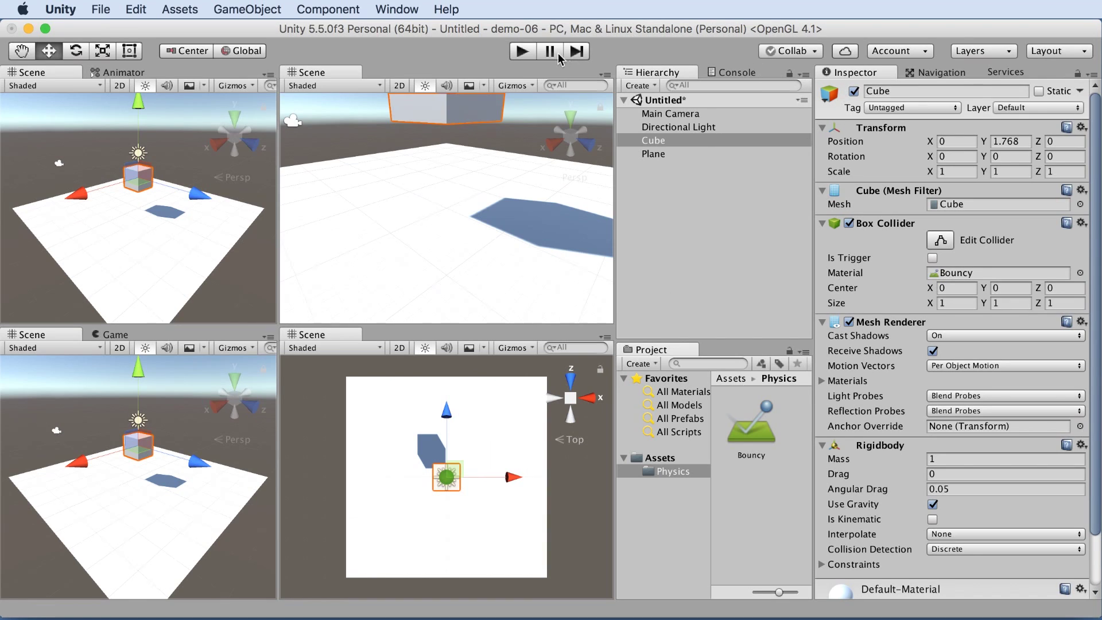
left_click(521, 53)
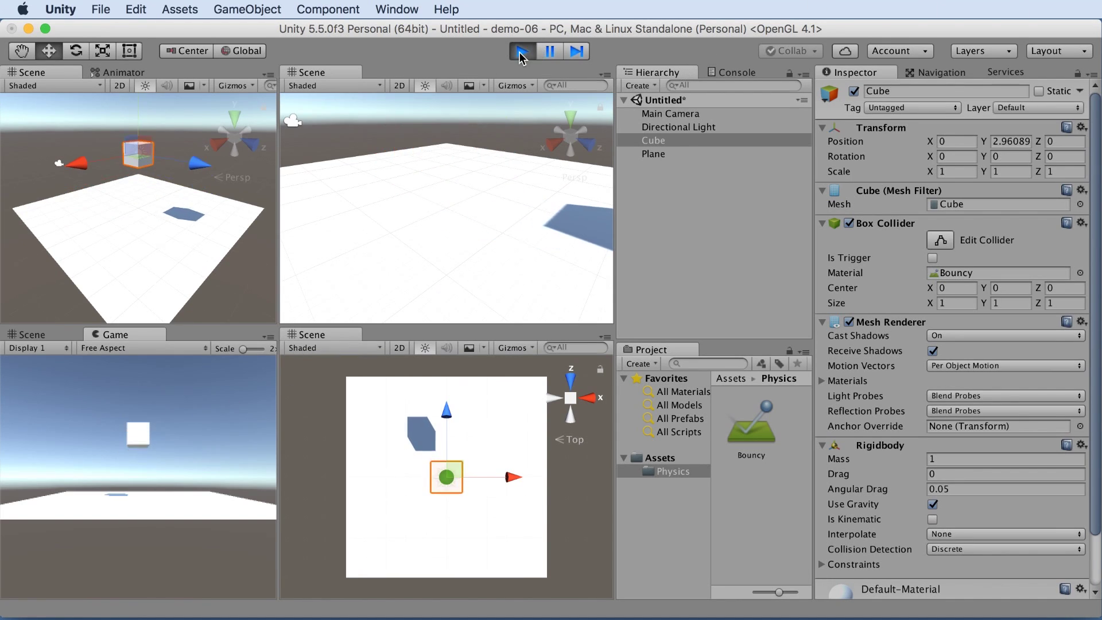
Step: Stop play mode, duplicate the cube, and raise Cube (1) above the original
key("super+p")
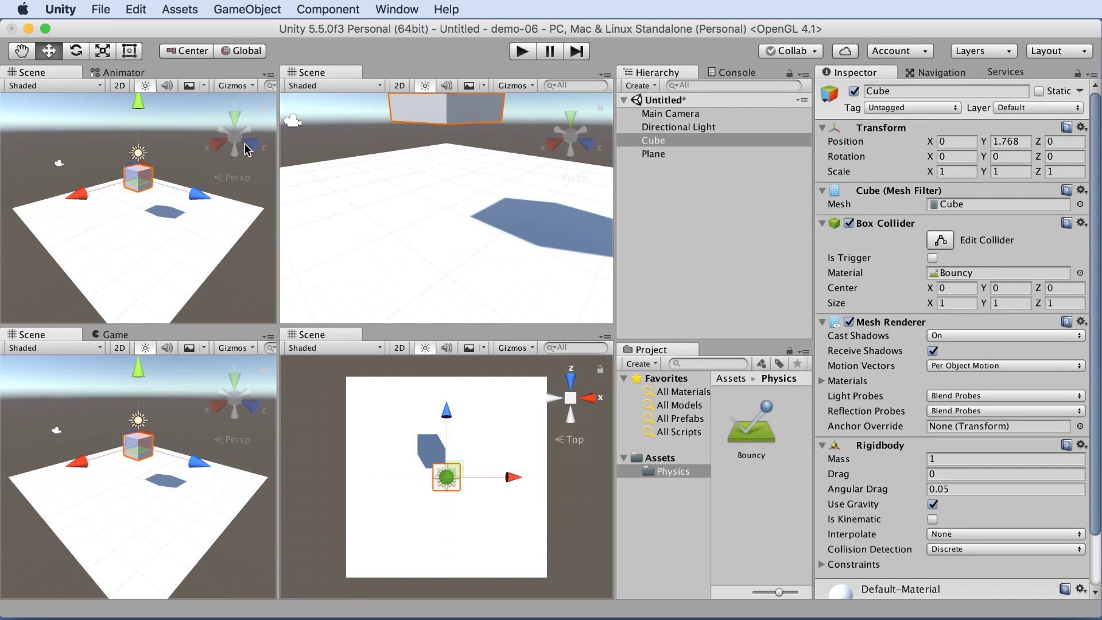
key("super+d")
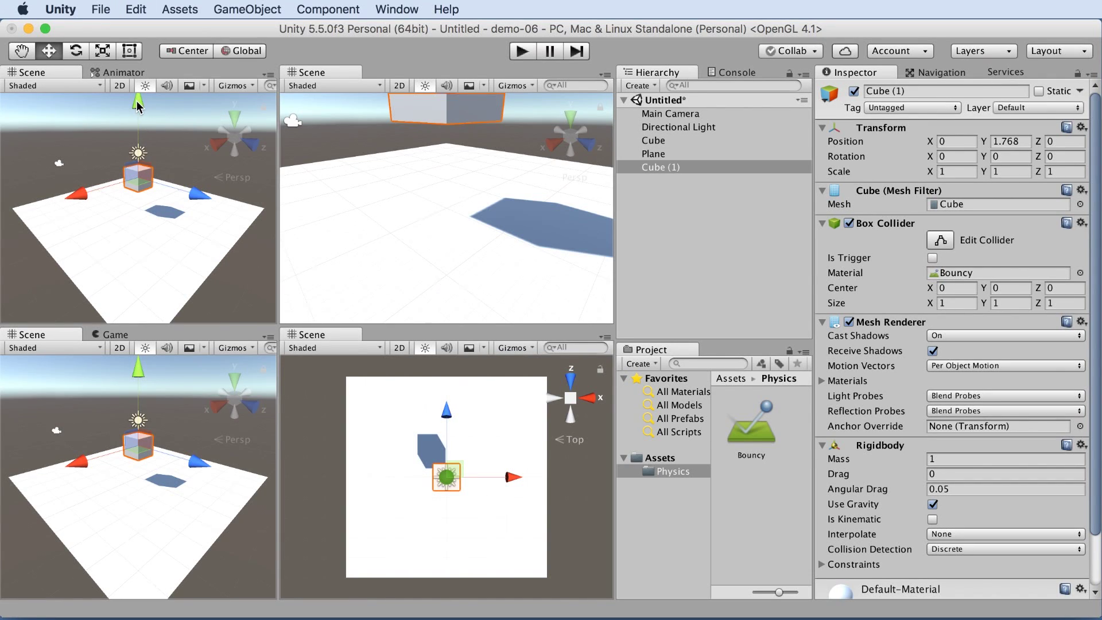
left_click_drag(138, 105, 140, 72)
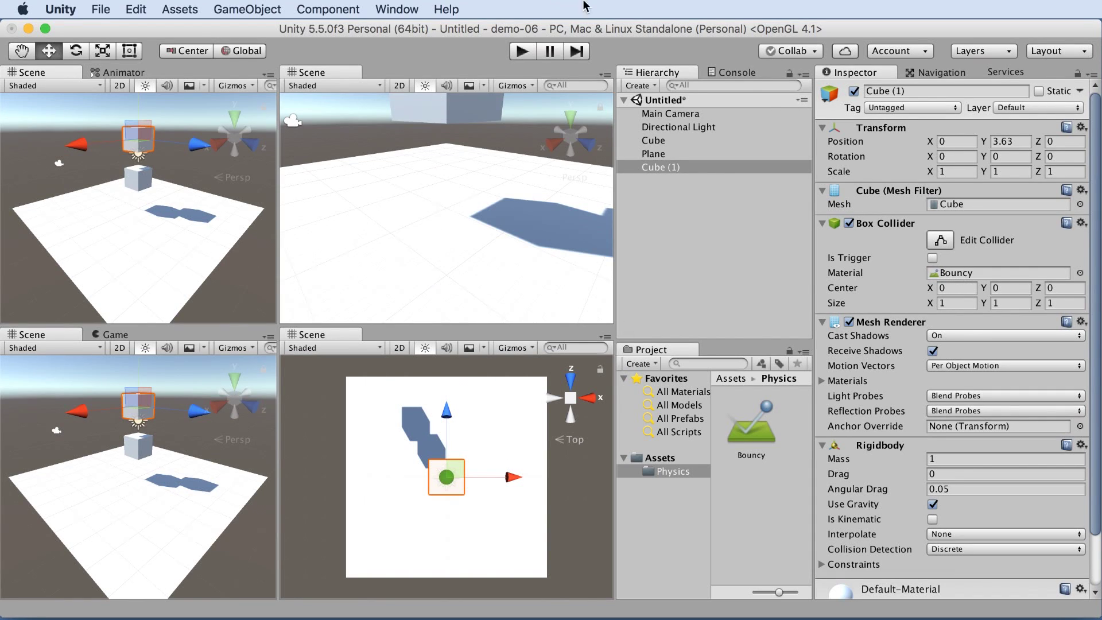
Step: Run the simulation to watch both cubes bounce, then stop it
left_click(525, 53)
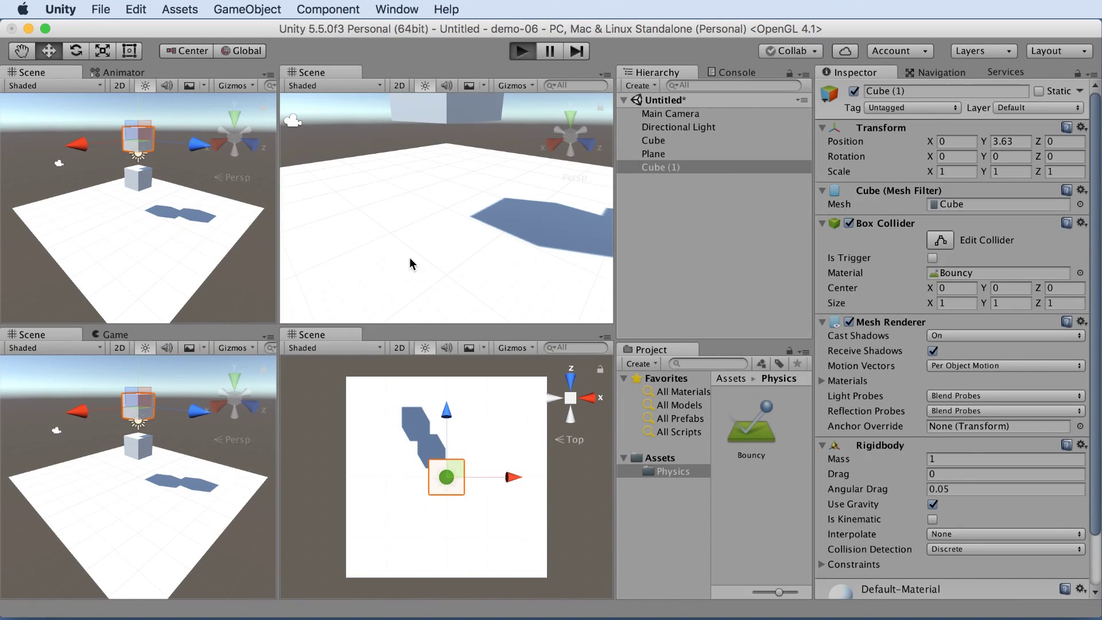
left_click(253, 268)
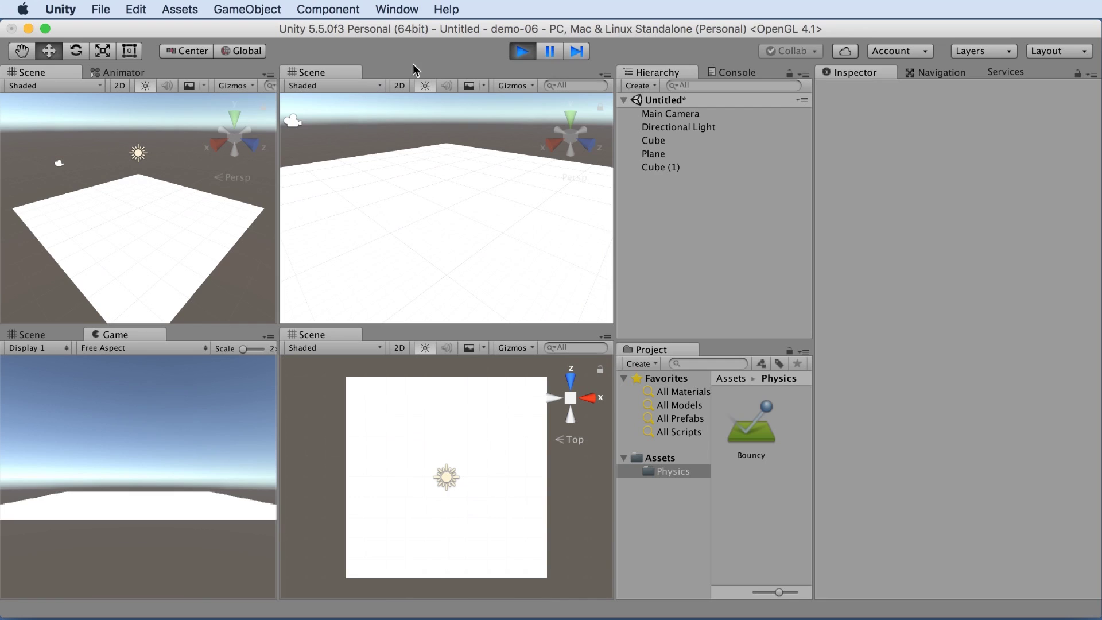
left_click(529, 51)
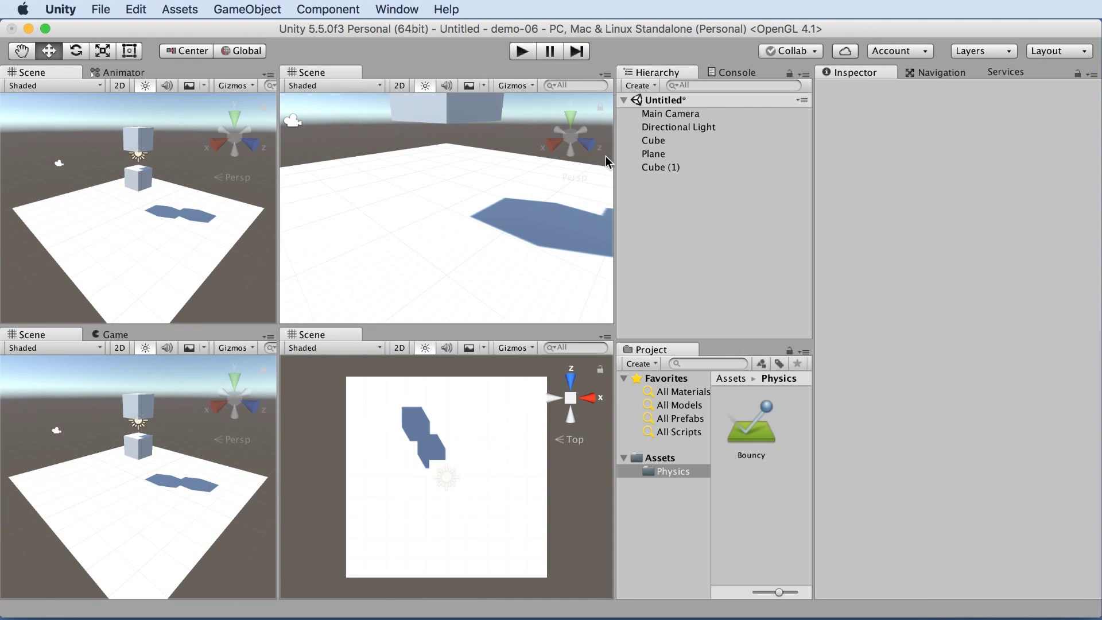